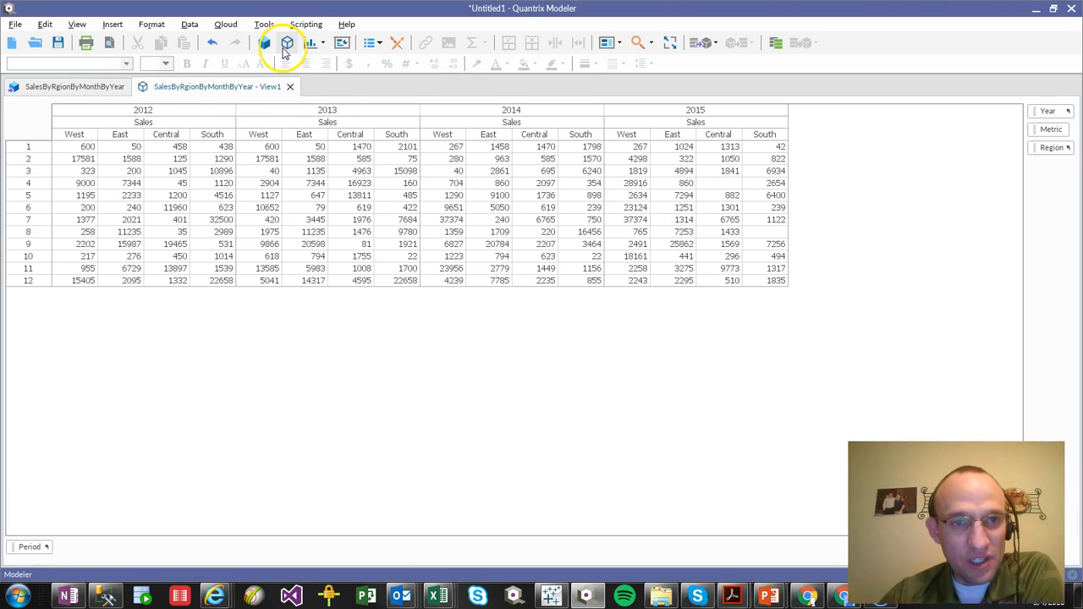
Step: Make Year a filter in the table view, display 2015 and 2013 in turn, and return Year to the columns
left_click(115, 90)
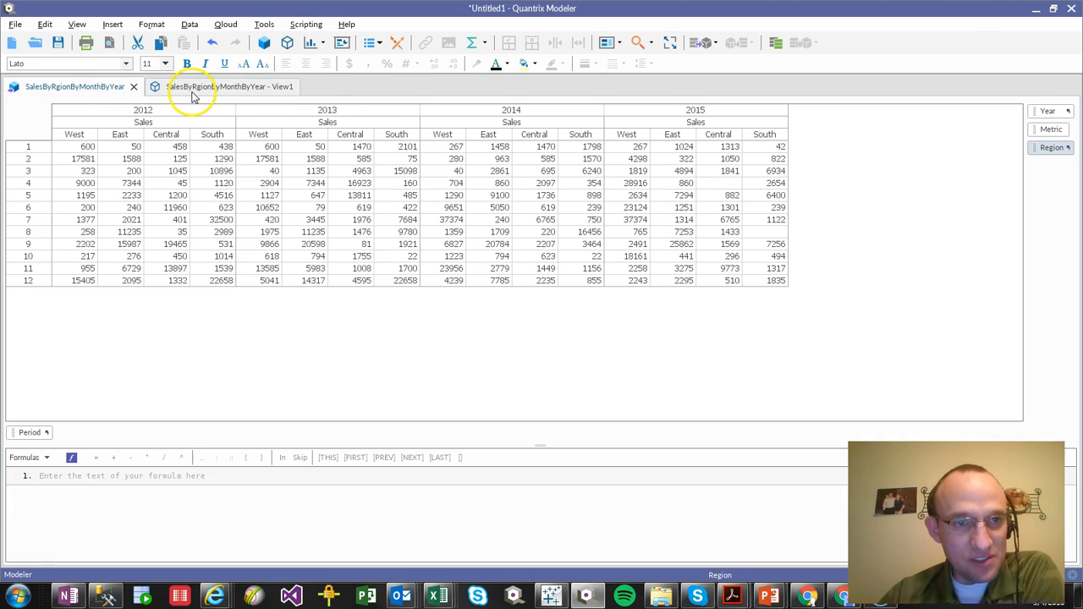
left_click(191, 91)
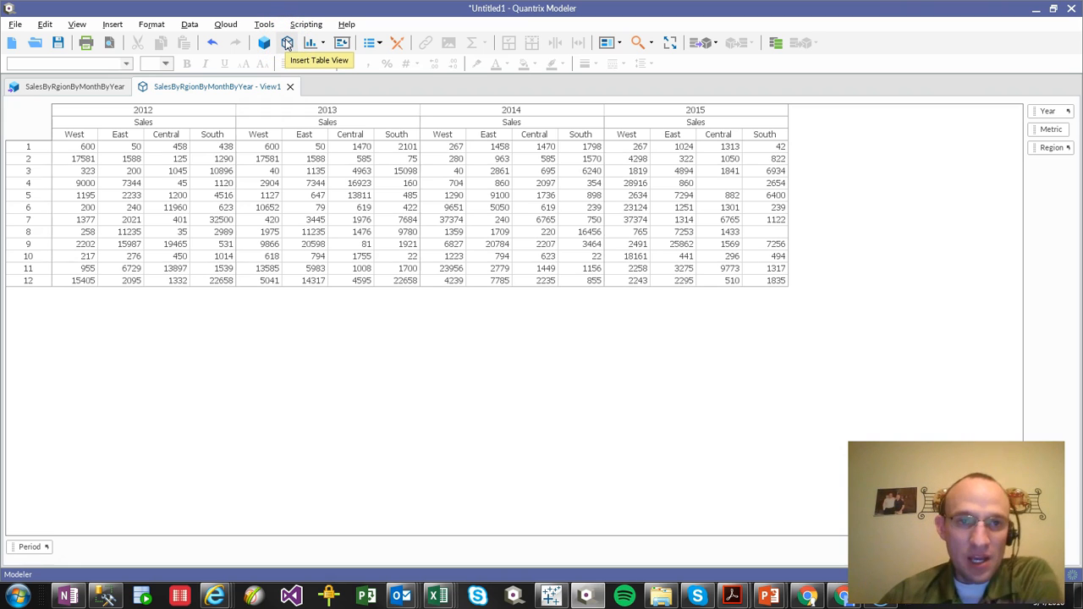
left_click(1032, 114)
left_click_drag(1030, 121, 39, 121)
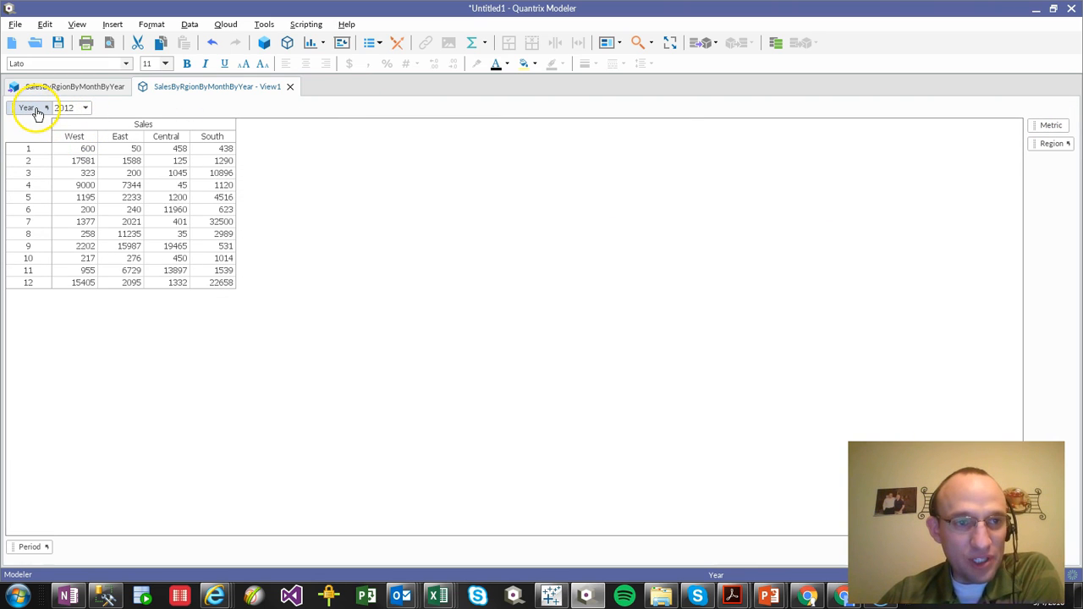
left_click(85, 108)
left_click(77, 153)
left_click(86, 108)
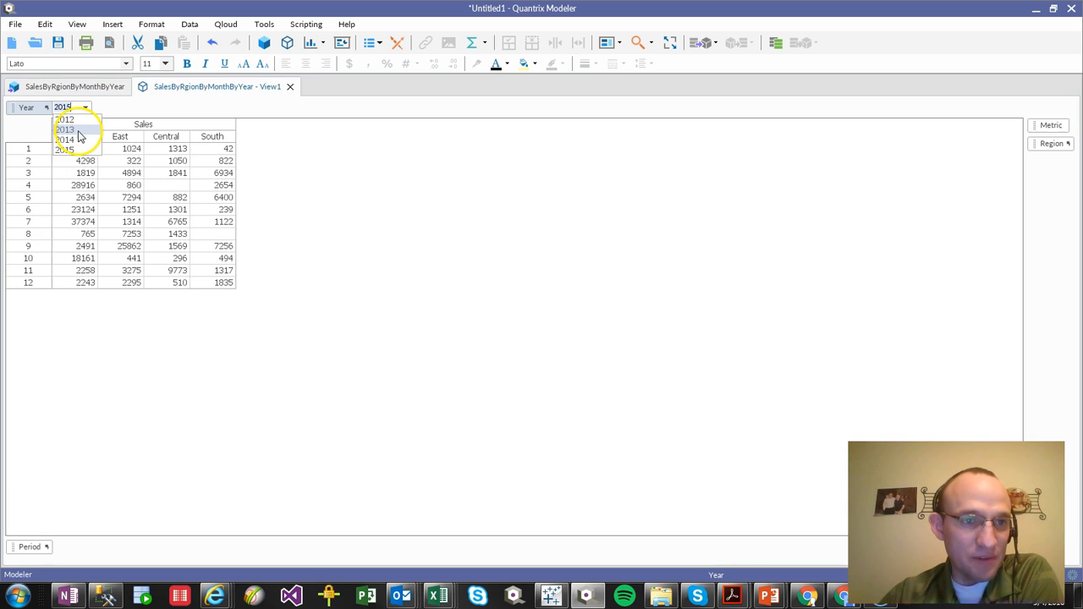
left_click(77, 128)
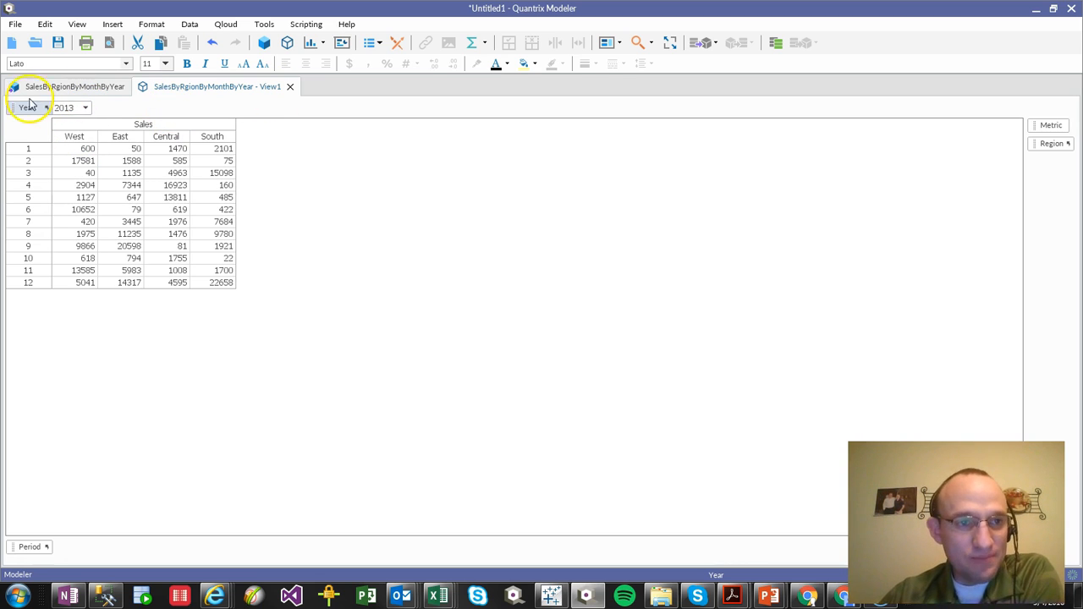
left_click_drag(66, 107, 1045, 126)
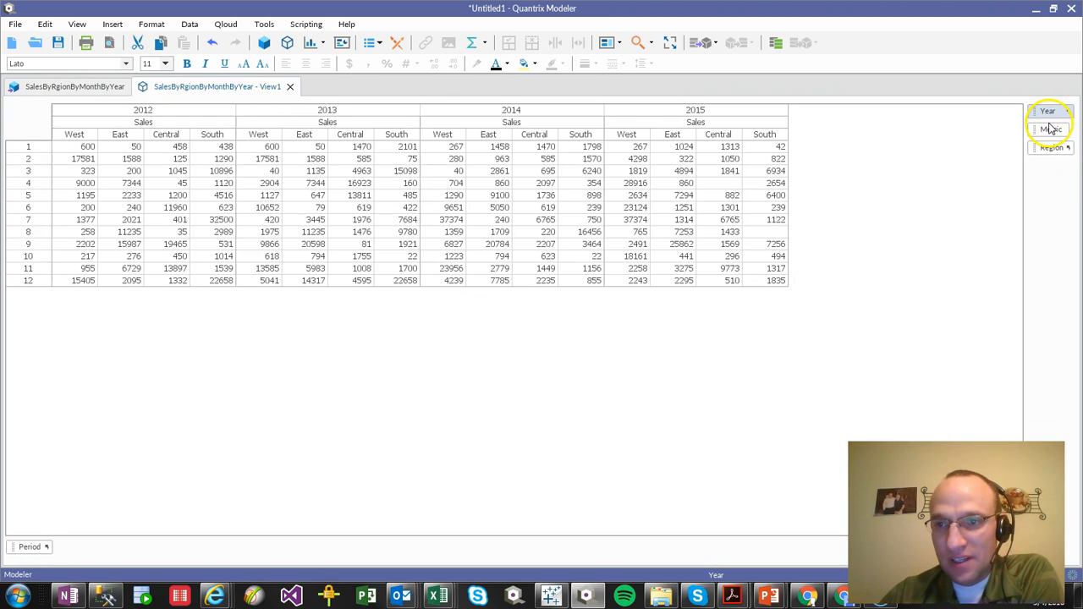
Step: Collapse every year except 2015 in the table view and hide the collapsed items
left_click(665, 113)
right_click(665, 115)
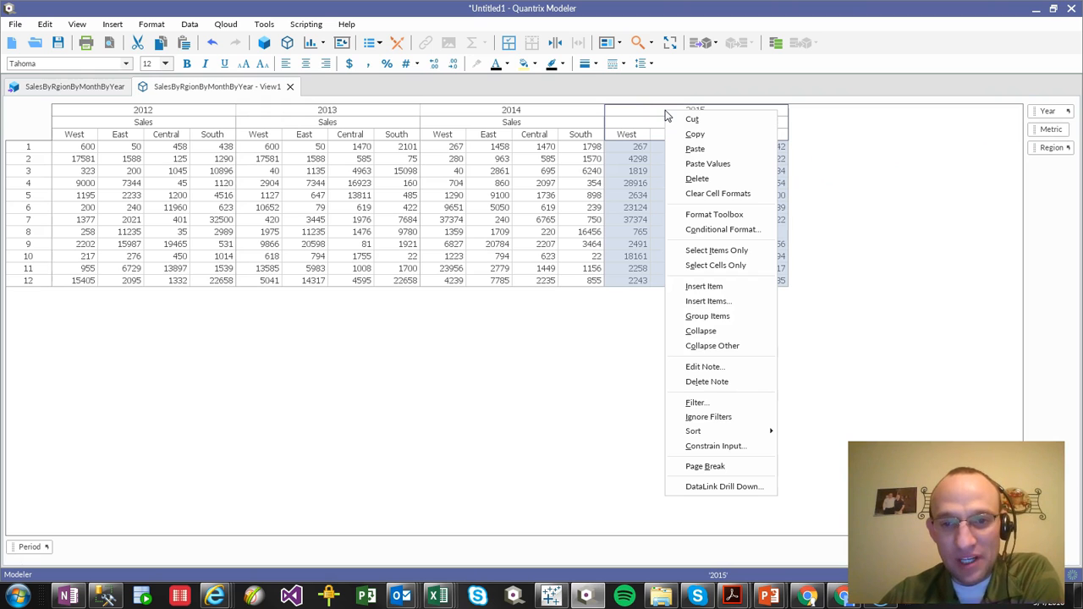
left_click(712, 347)
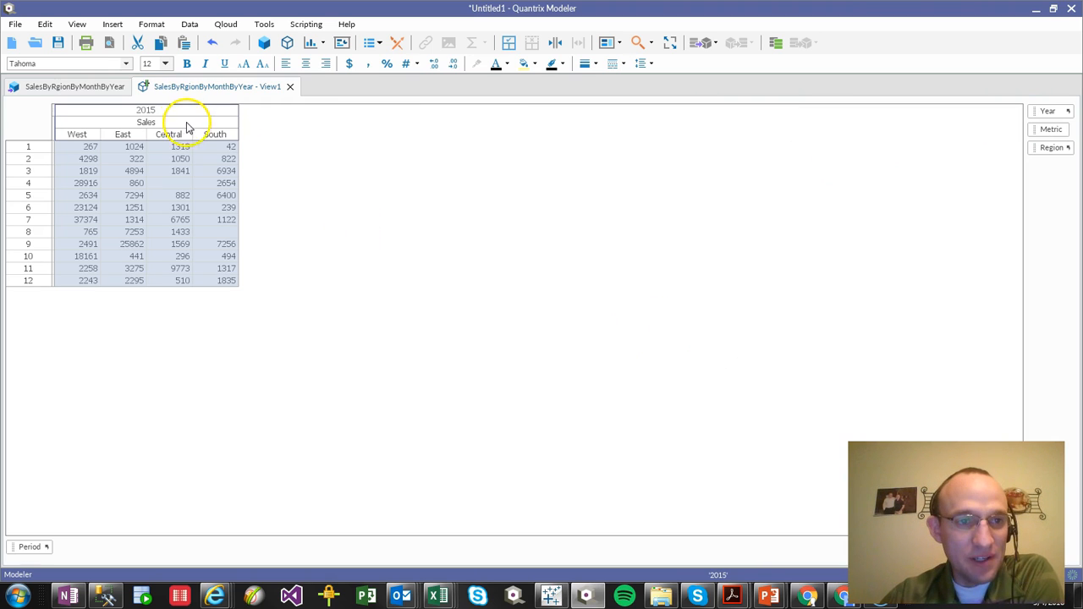
left_click(77, 23)
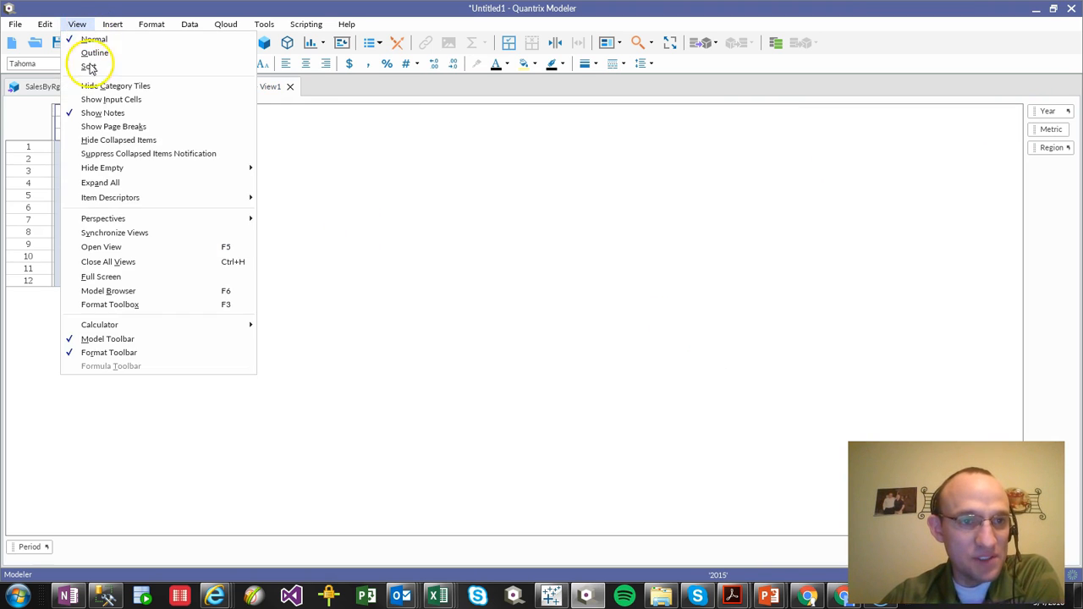
left_click(99, 140)
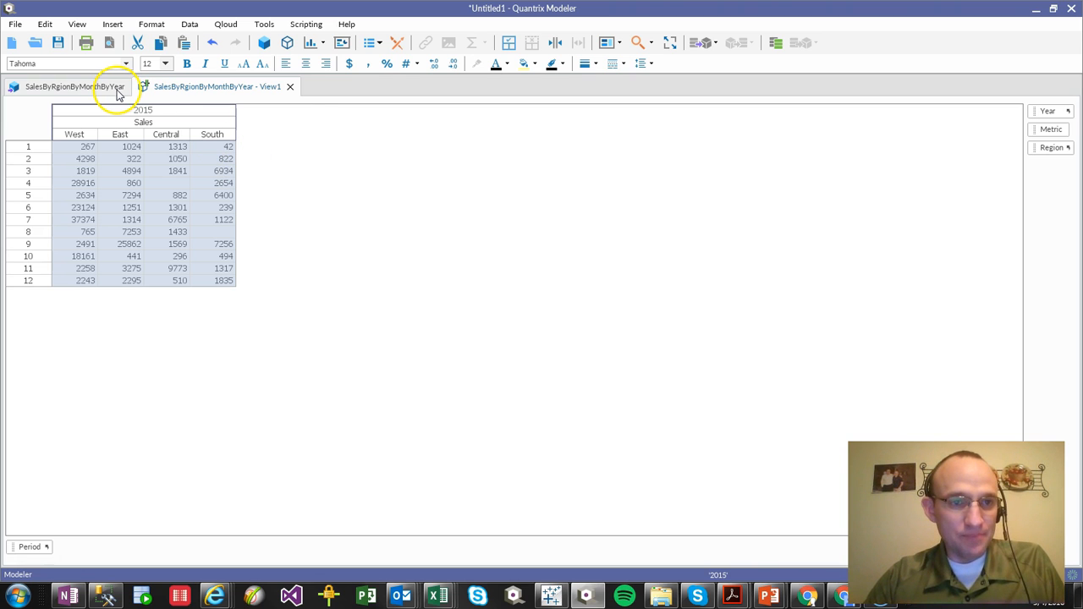
Step: Close the table view and place a new matrix side by side with the SalesByRgionByMonthByYear matrix
left_click(289, 87)
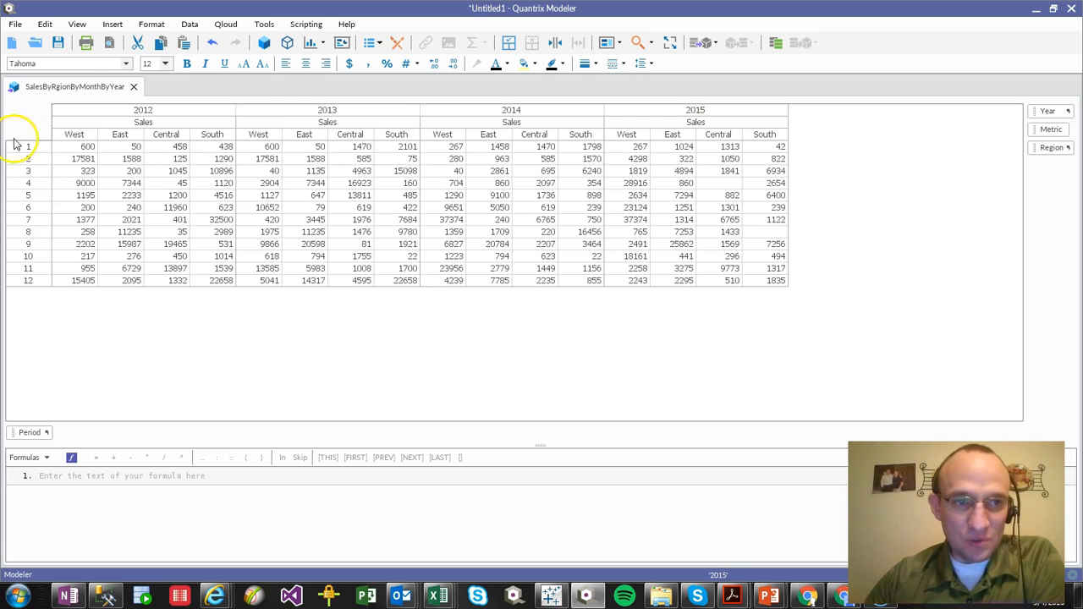
left_click(36, 116)
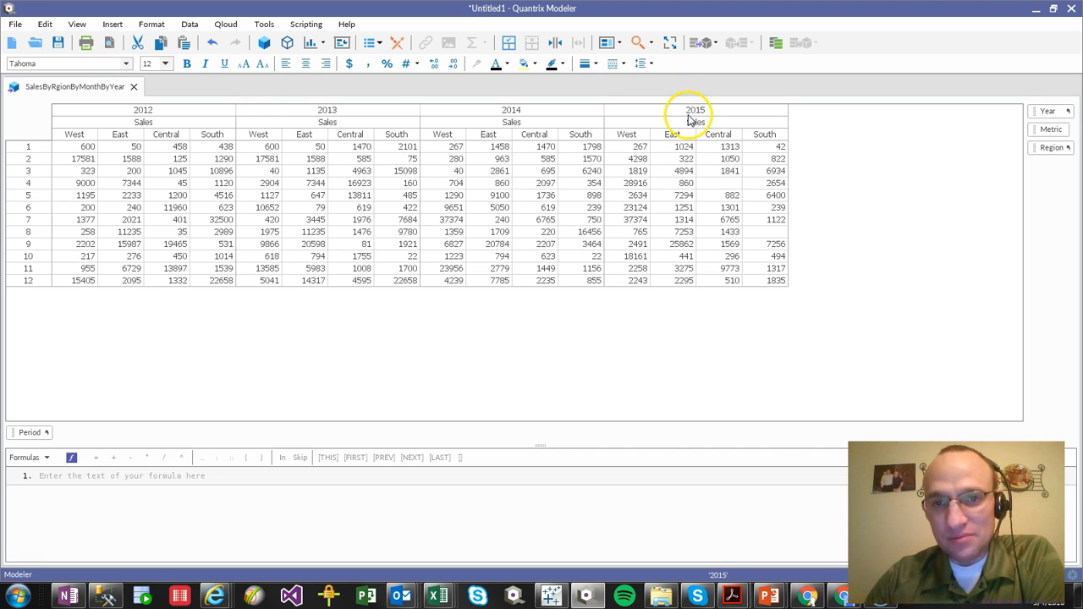
left_click(265, 44)
left_click_drag(173, 93, 772, 276)
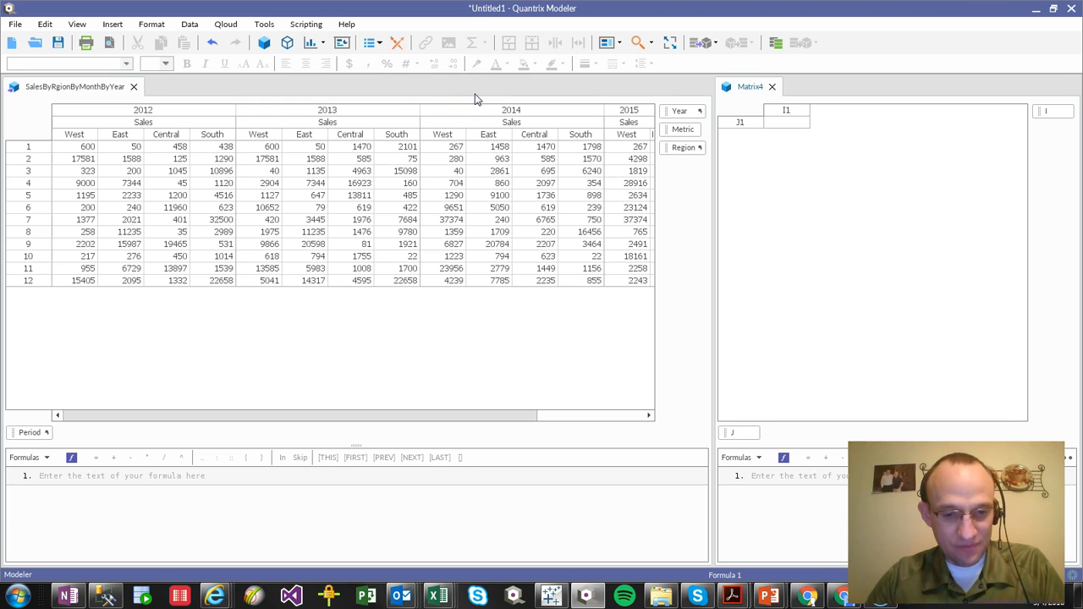
Step: Show the model browser and rename the new matrix as TimeSelection
key("ctrl+shift+o")
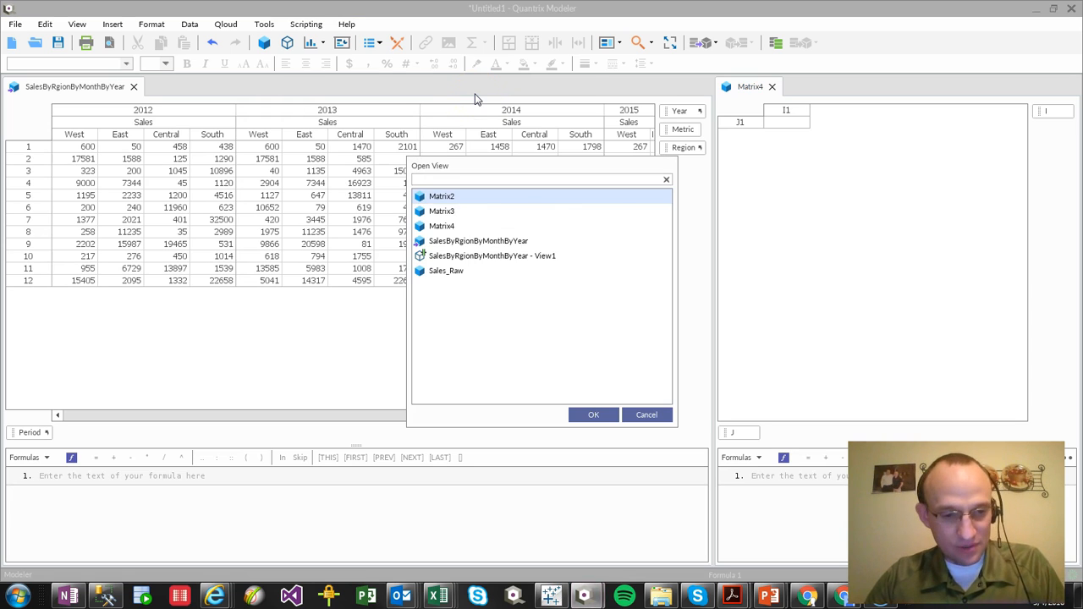
key("Escape")
key("ctrl+shift+b")
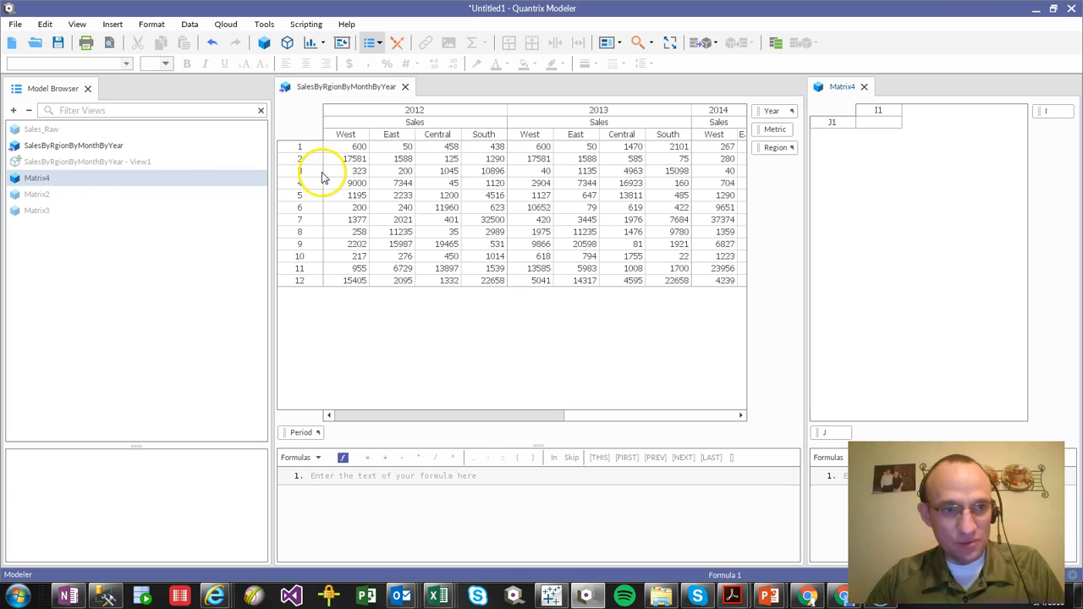
right_click(48, 186)
left_click(81, 206)
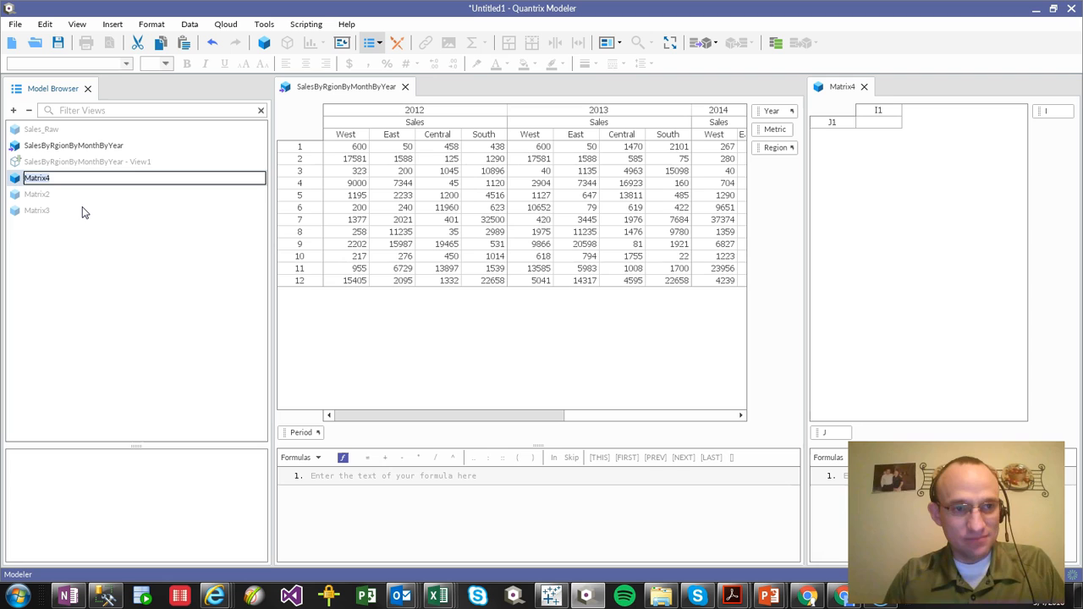
type("TimeSelection")
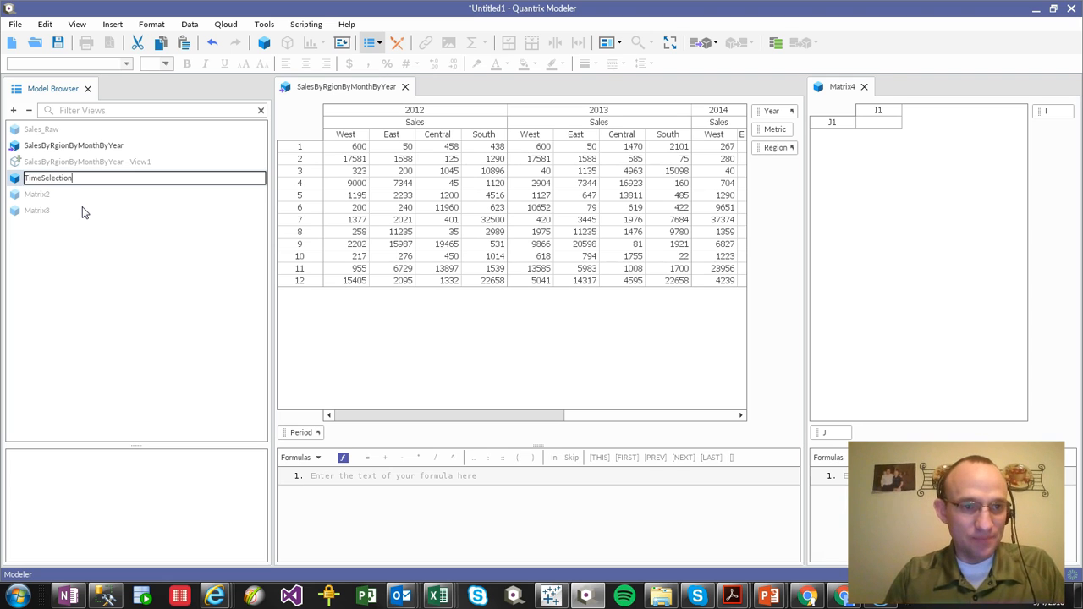
key("Return")
Step: Link the sales matrix's Year category into the rows of TimeSelection and delete its default row category J
left_click(765, 118)
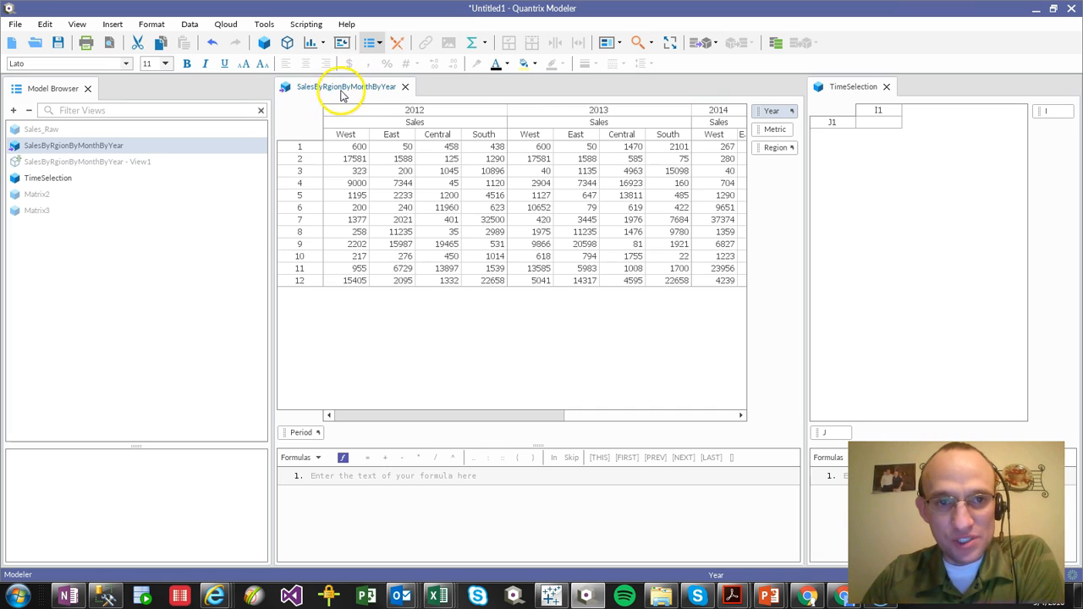
left_click_drag(778, 112, 892, 431)
key("Delete")
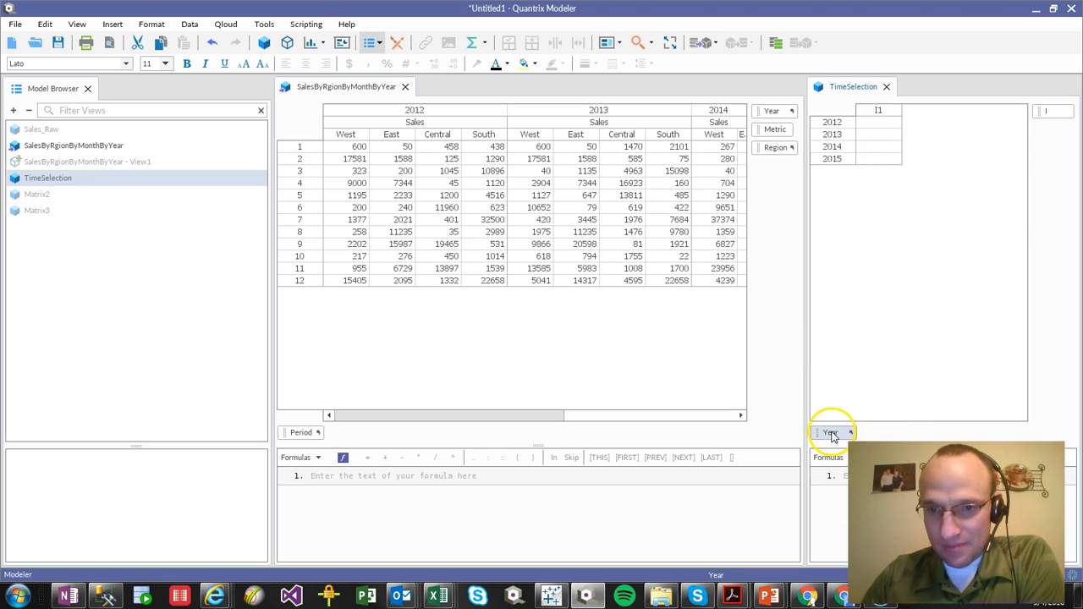
Step: Rename the I1 column item in TimeSelection as Time
left_click(884, 111)
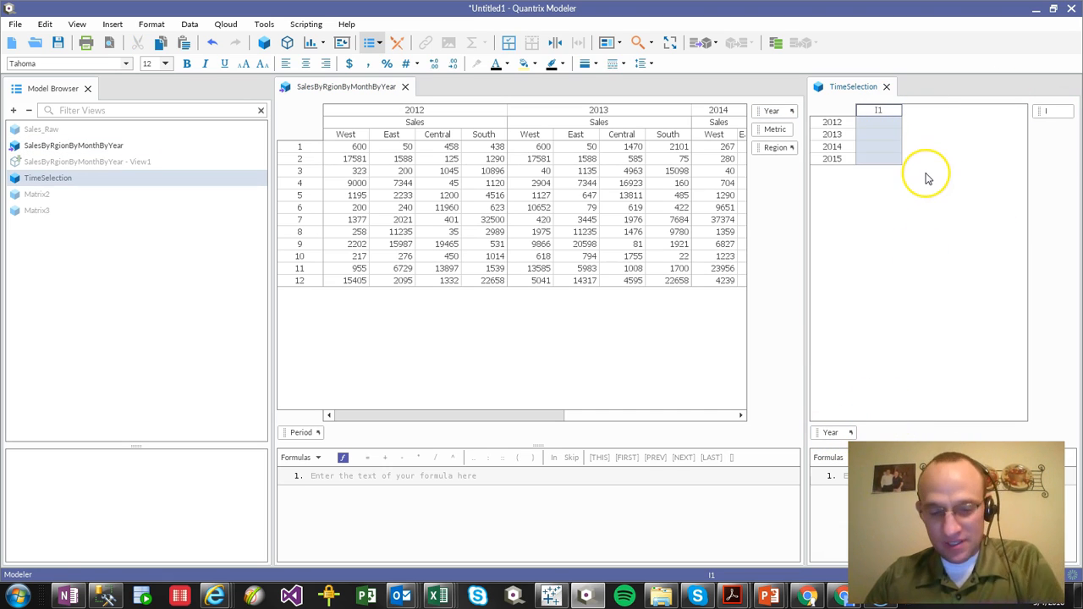
type("Time")
key("Return")
Step: Enter CY for 2015 and PY for 2014 in the Time column of TimeSelection
key("Down")
key("Down")
key("Down")
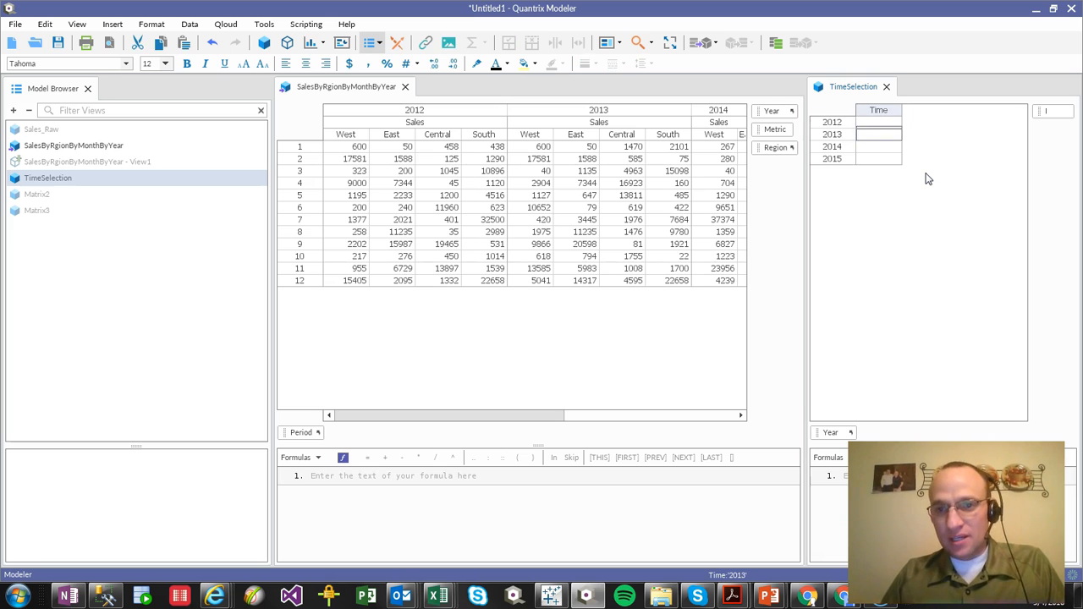
type("C")
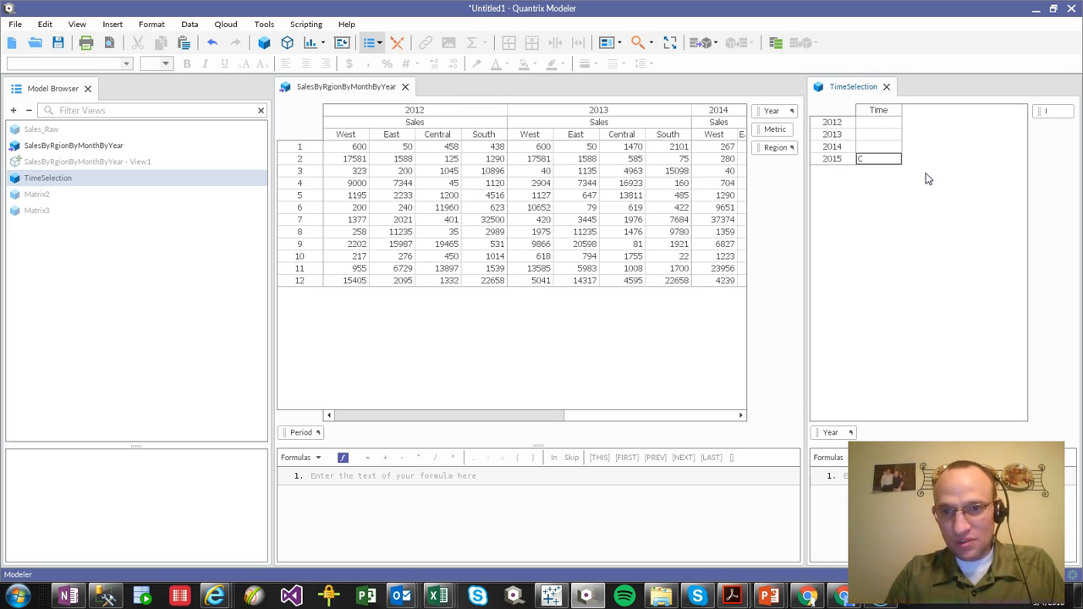
type("Y")
key("Return")
key("Up")
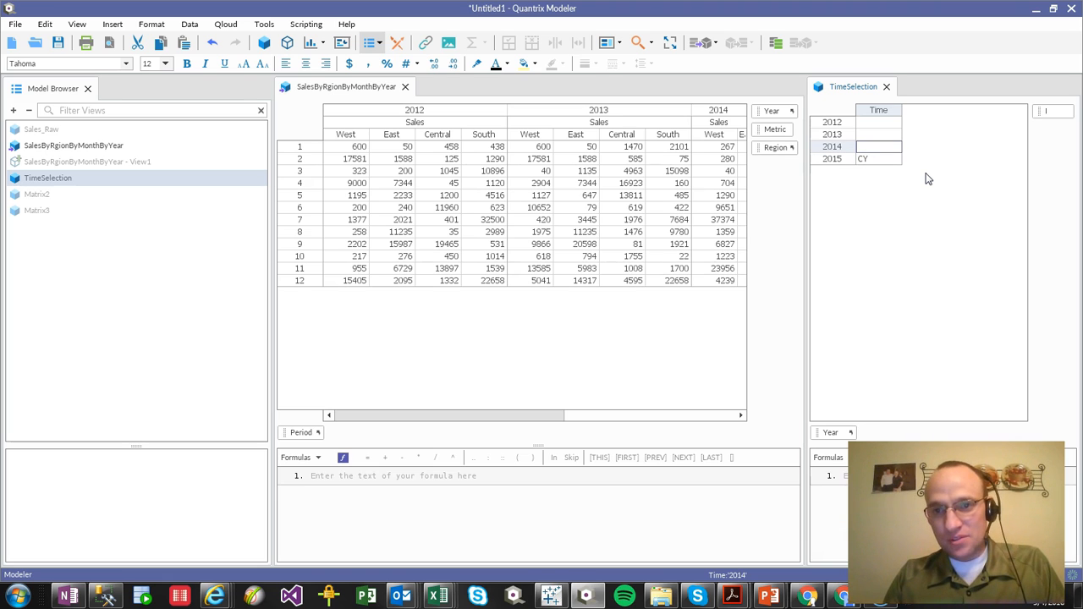
type("PY")
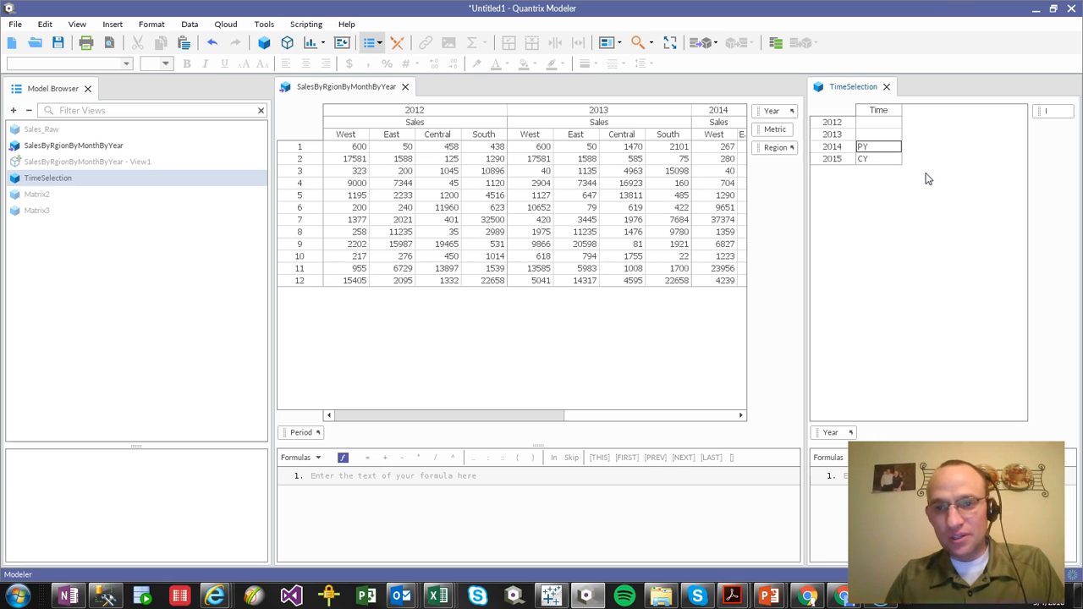
key("Return")
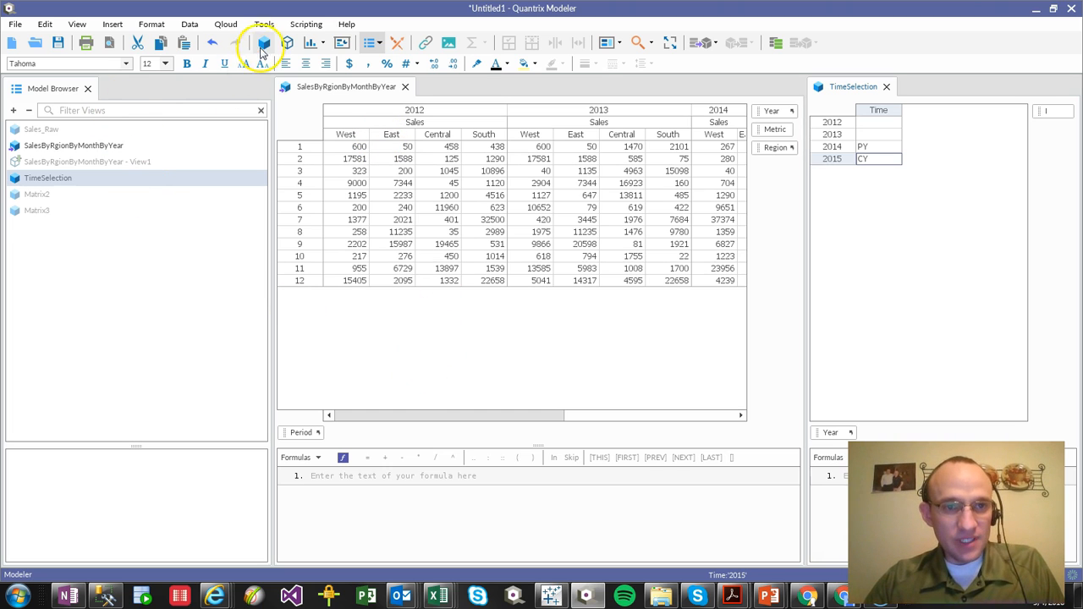
Step: Place a new matrix beneath SalesByRgionByMonthByYear, enlarge its pane and hide the upper matrix's formula area
left_click(263, 43)
left_click_drag(437, 86, 588, 385)
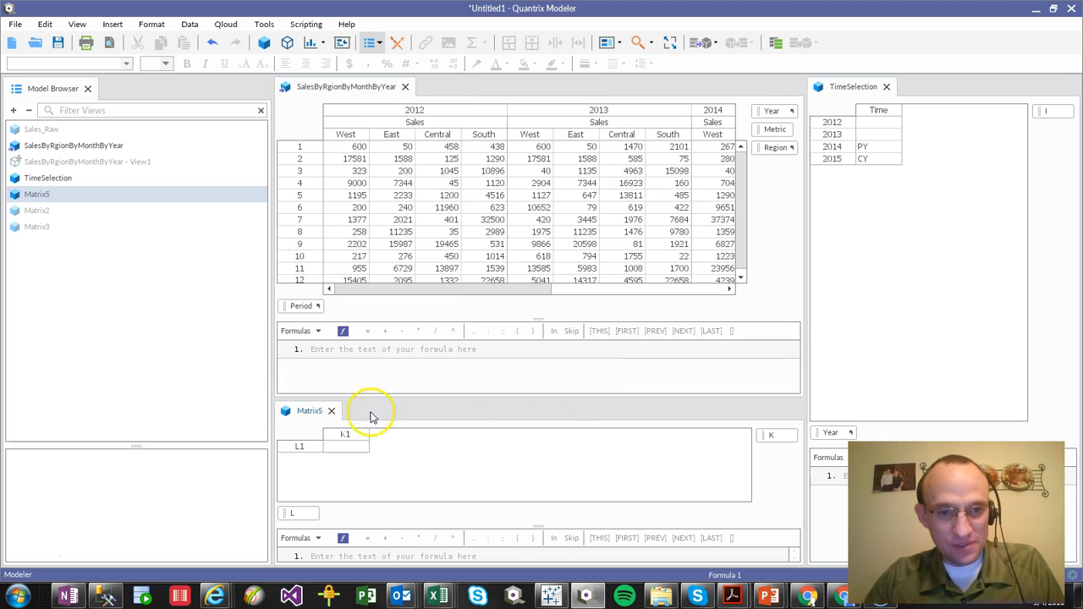
left_click_drag(381, 399, 382, 343)
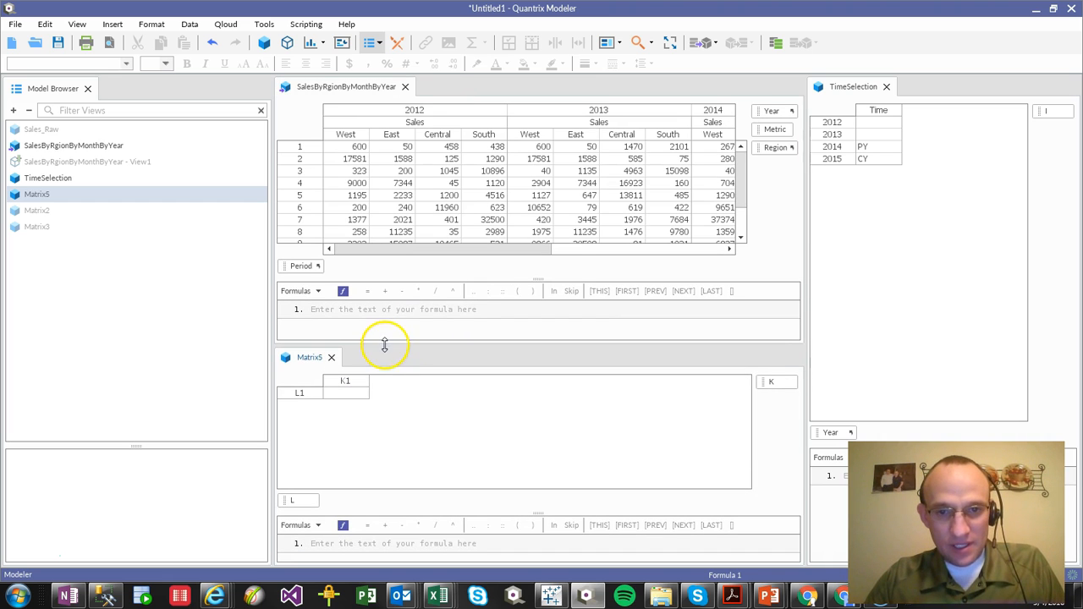
double_click(539, 280)
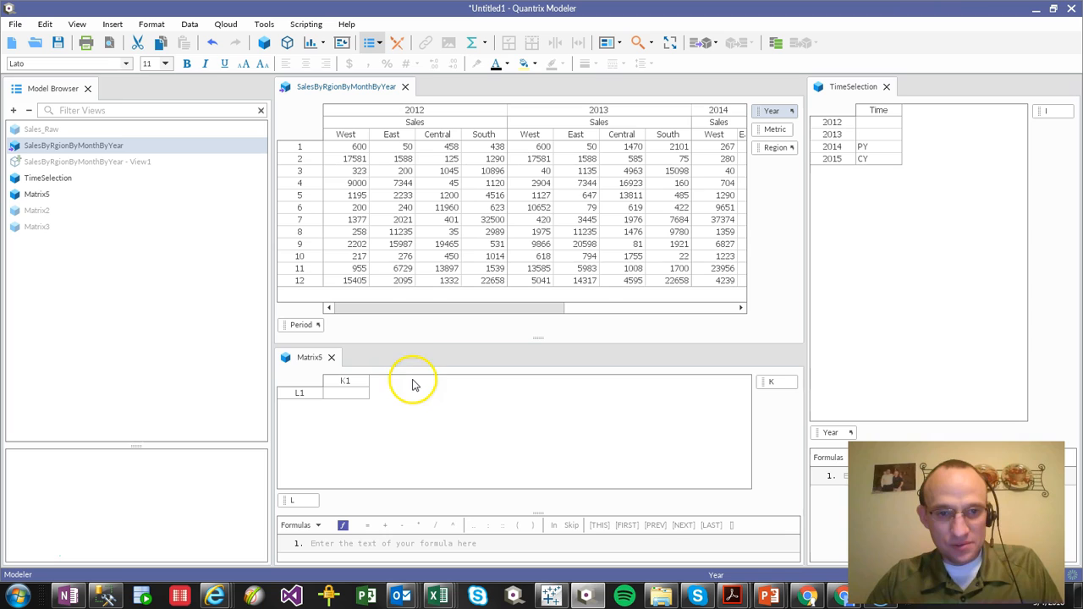
left_click_drag(405, 345, 400, 308)
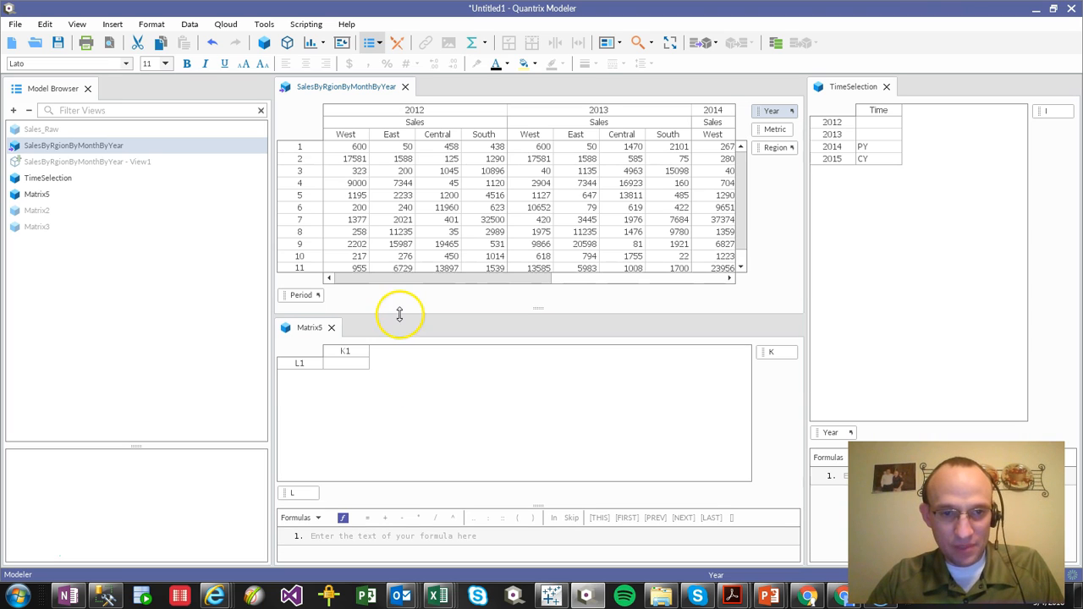
Step: Rename the matrix placed beneath SalesByRgionByMonthByYear as Sales
left_click(36, 196)
right_click(46, 196)
left_click(71, 220)
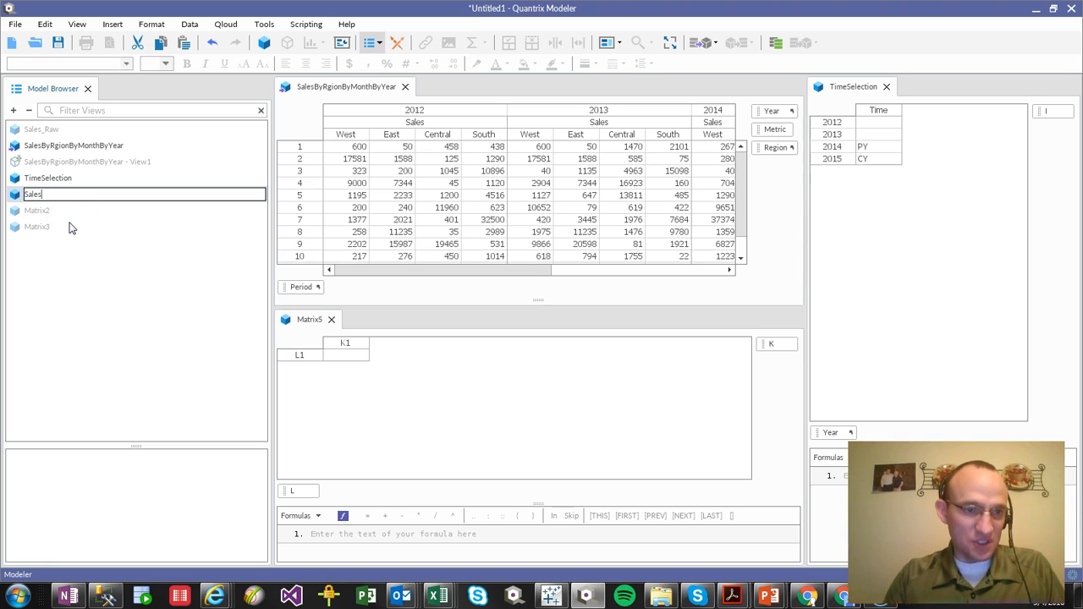
type("Sales View")
key("BackSpace")
key("BackSpace")
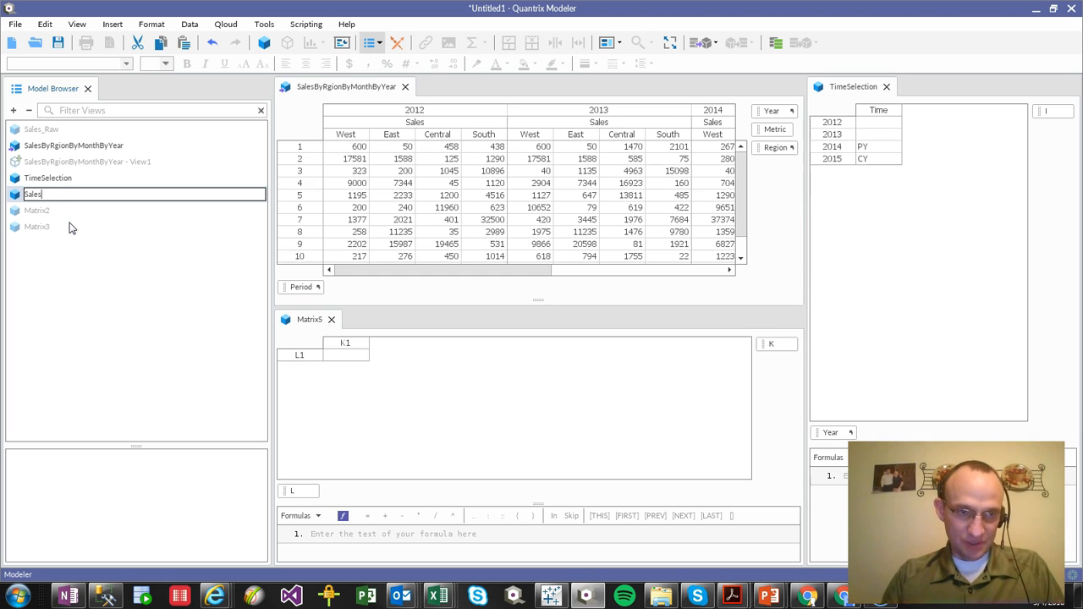
key("Return")
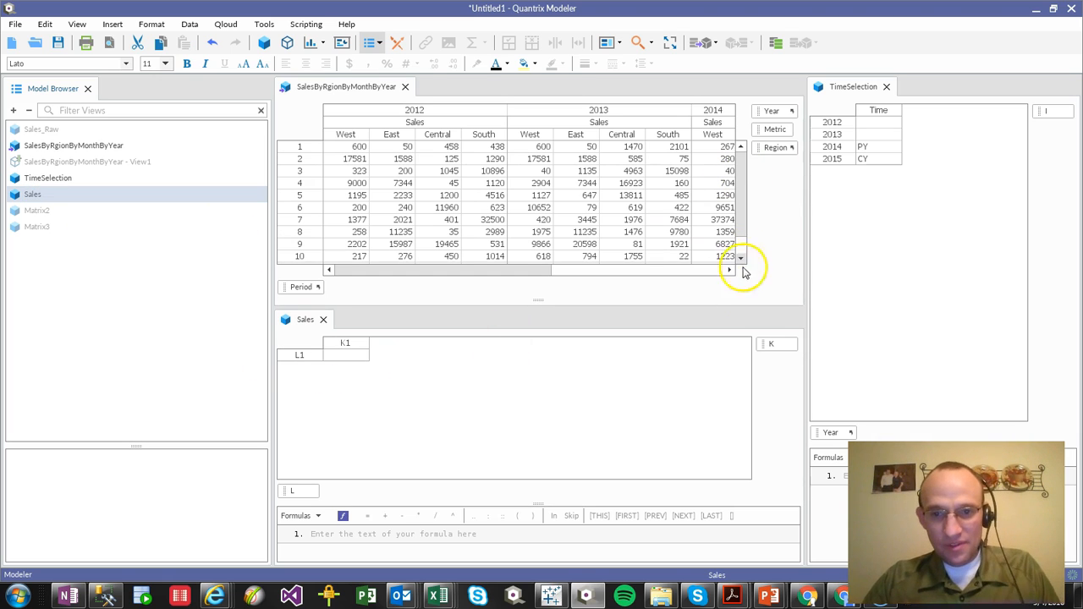
Step: Link Period and Region into the rows of the Sales matrix and delete its default row category L
left_click_drag(288, 293, 326, 493)
left_click(296, 493)
key("Delete")
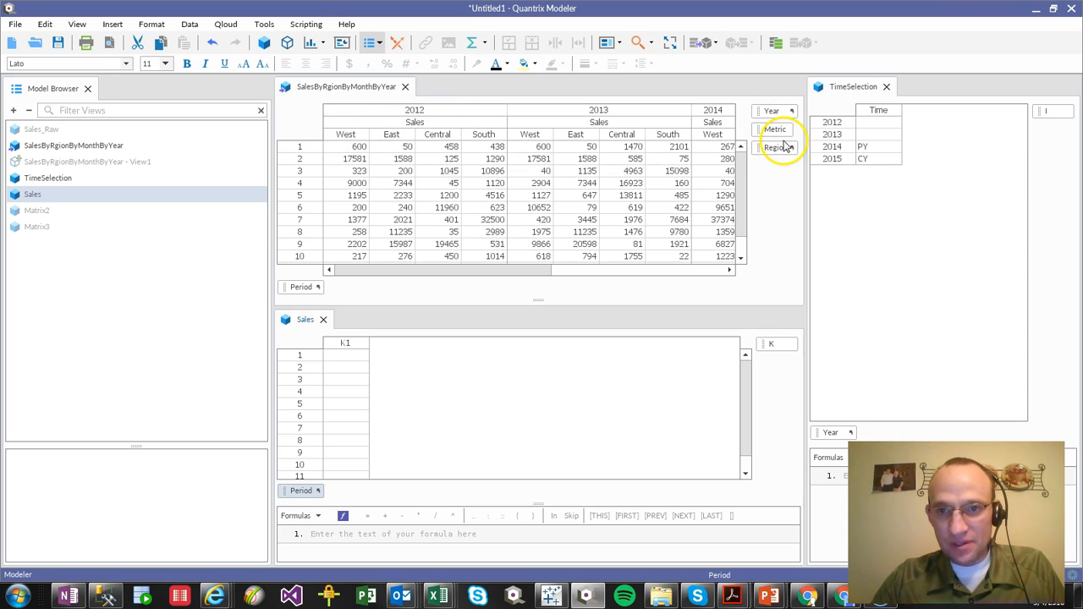
left_click_drag(773, 148, 423, 484)
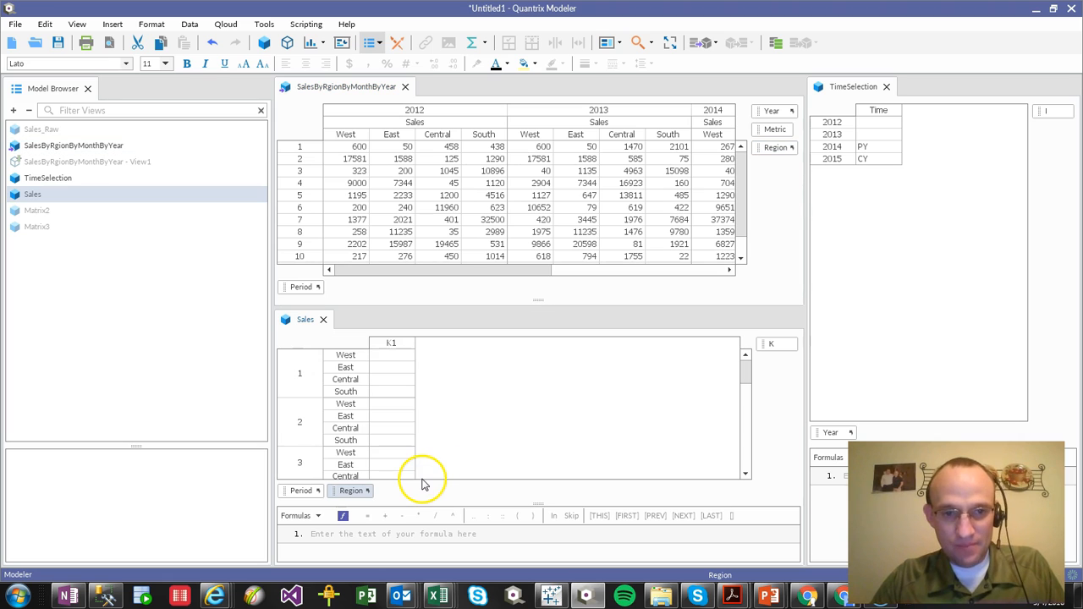
Step: Rename the Sales matrix's only column item K1 as Sales
left_click(776, 346)
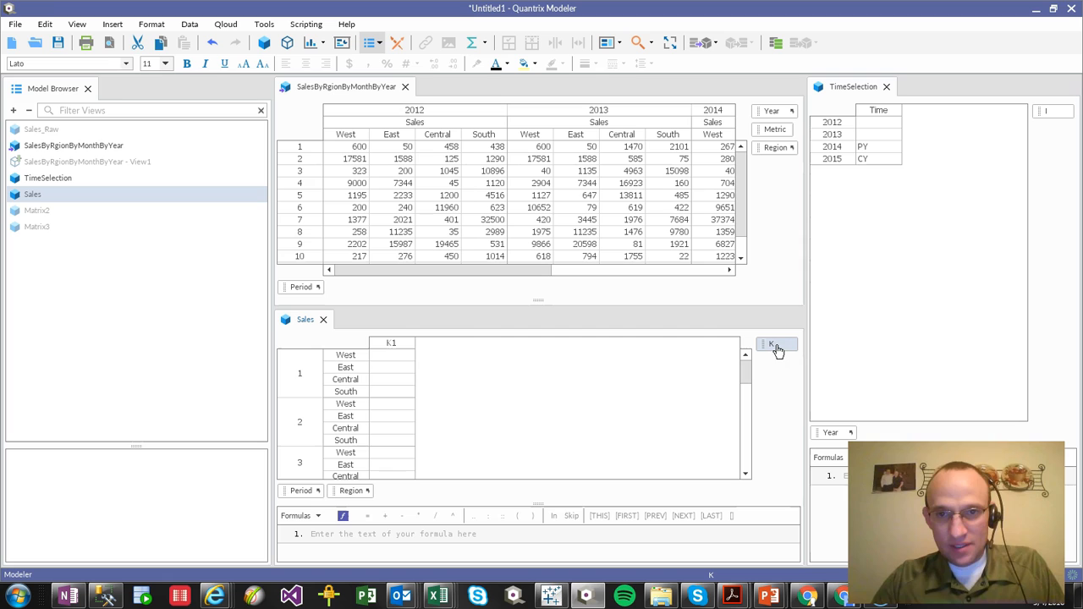
left_click(394, 349)
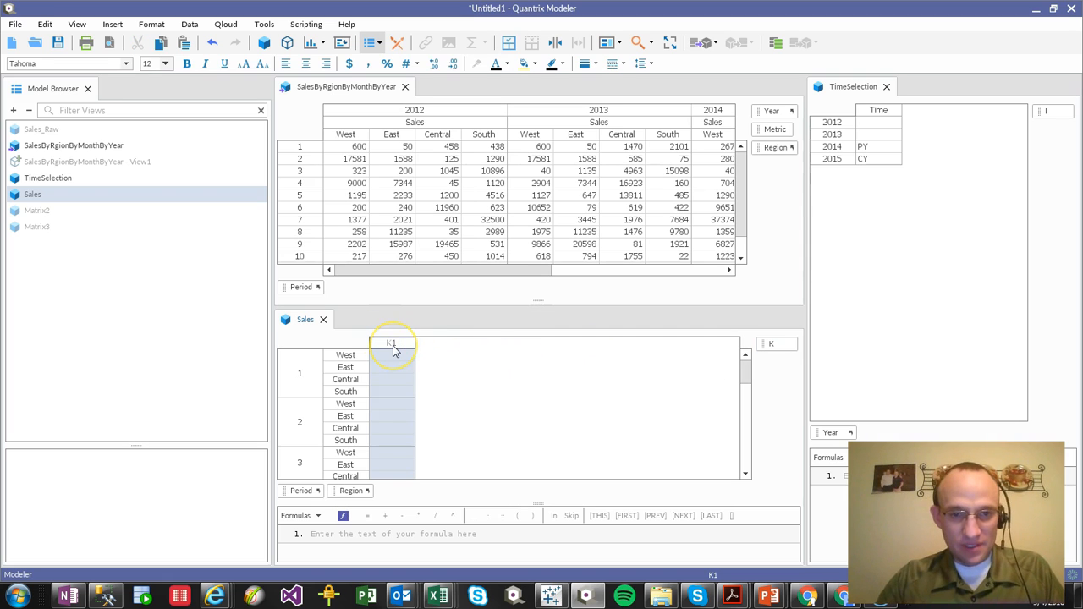
type("Value")
key("Return")
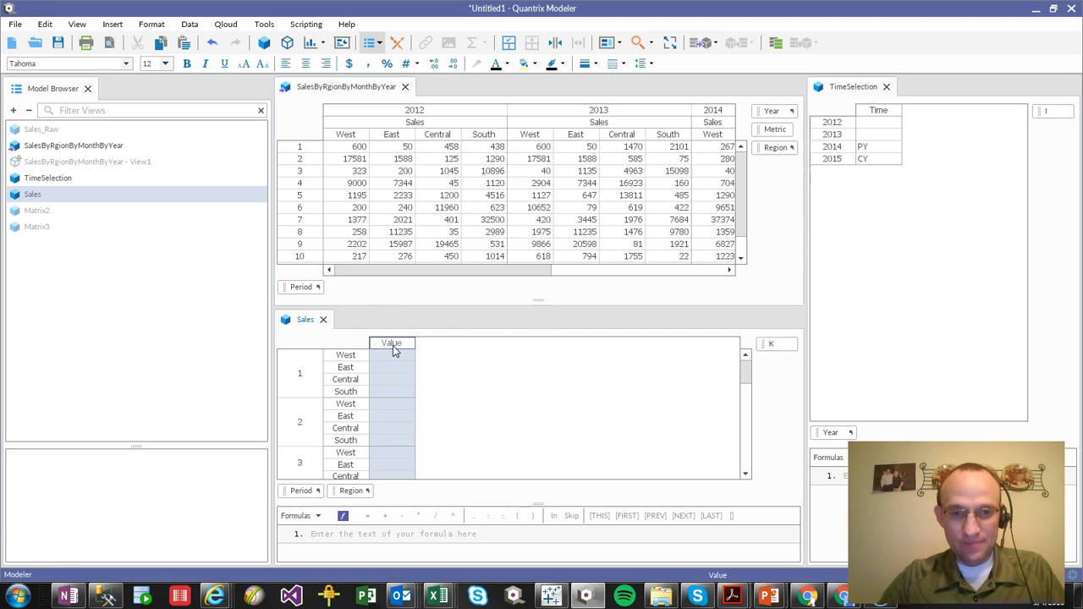
type("Sales")
key("Return")
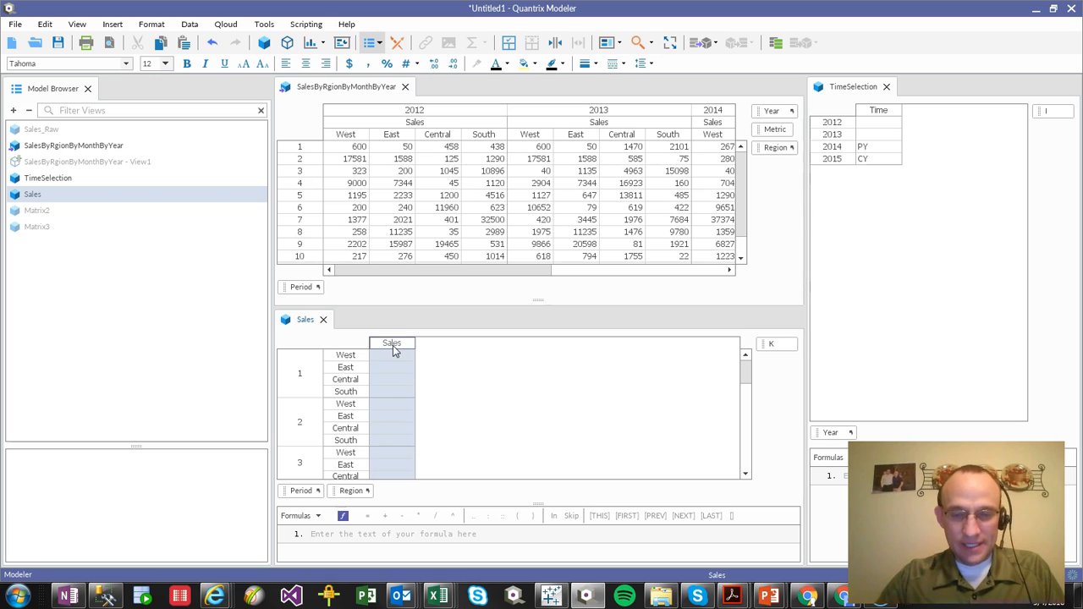
Step: Add a new column category beneath K in the Sales matrix and name it Time
left_click(651, 385)
left_click(779, 347)
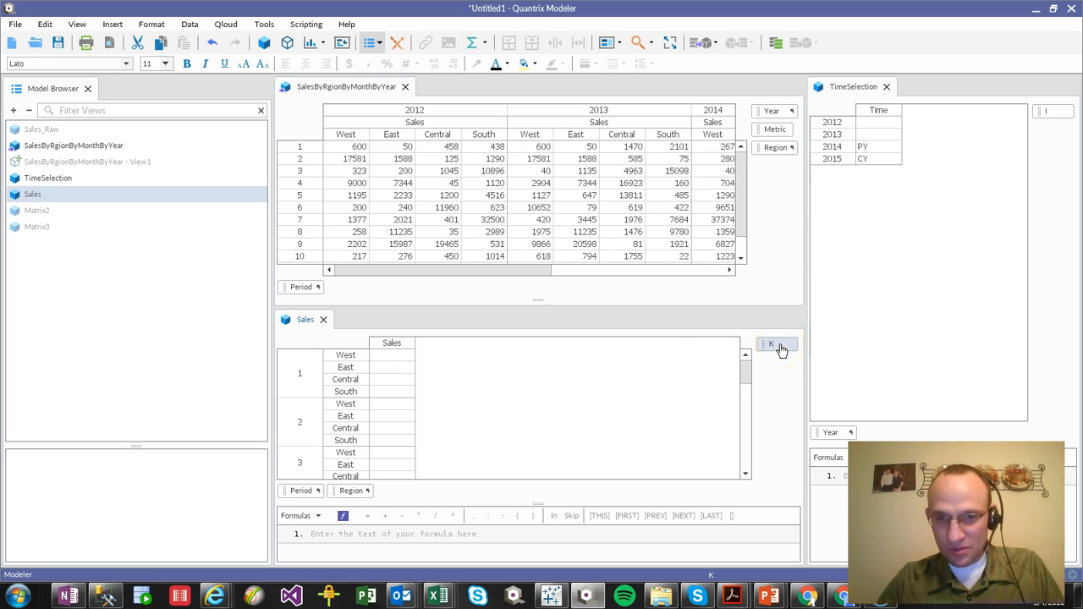
key("Return")
left_click(395, 359)
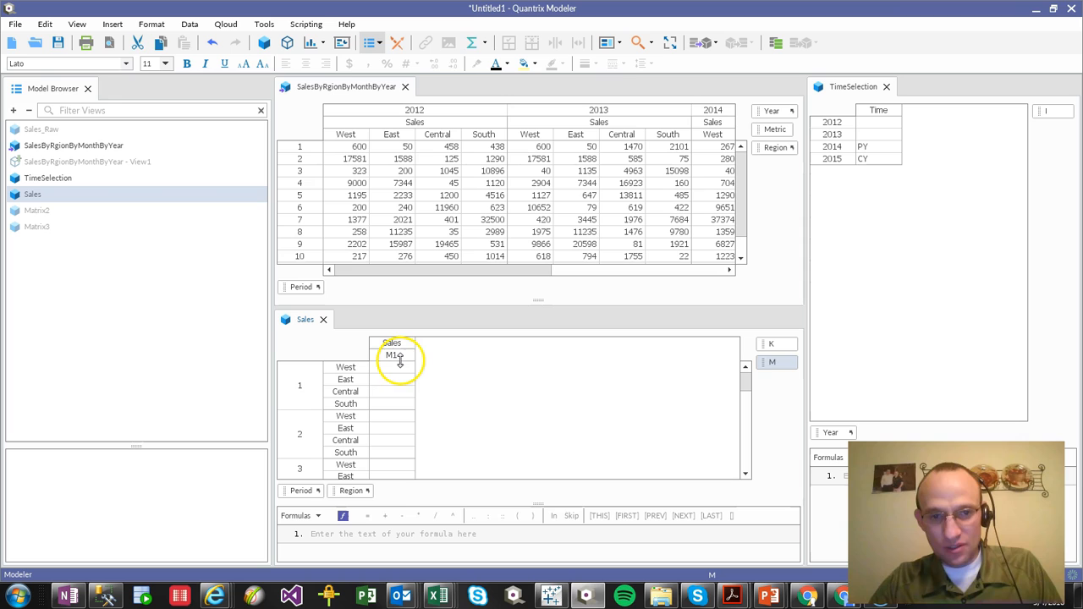
left_click(776, 364)
type("Time")
key("Return")
Step: Rename the Time category's item M1 as CY and insert a PY item before it
left_click(387, 358)
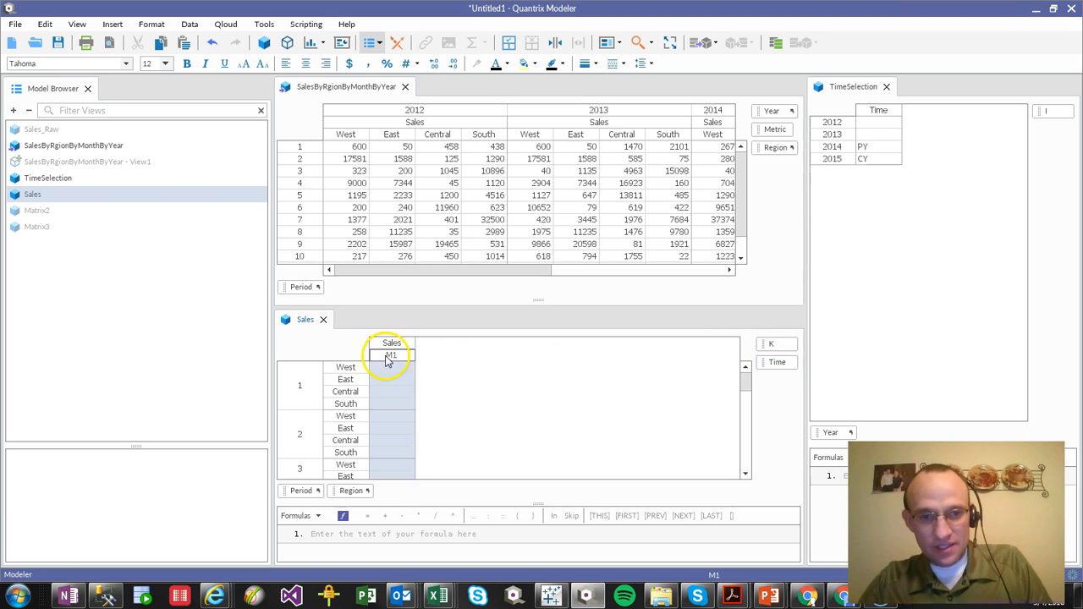
type("CY")
key("Return")
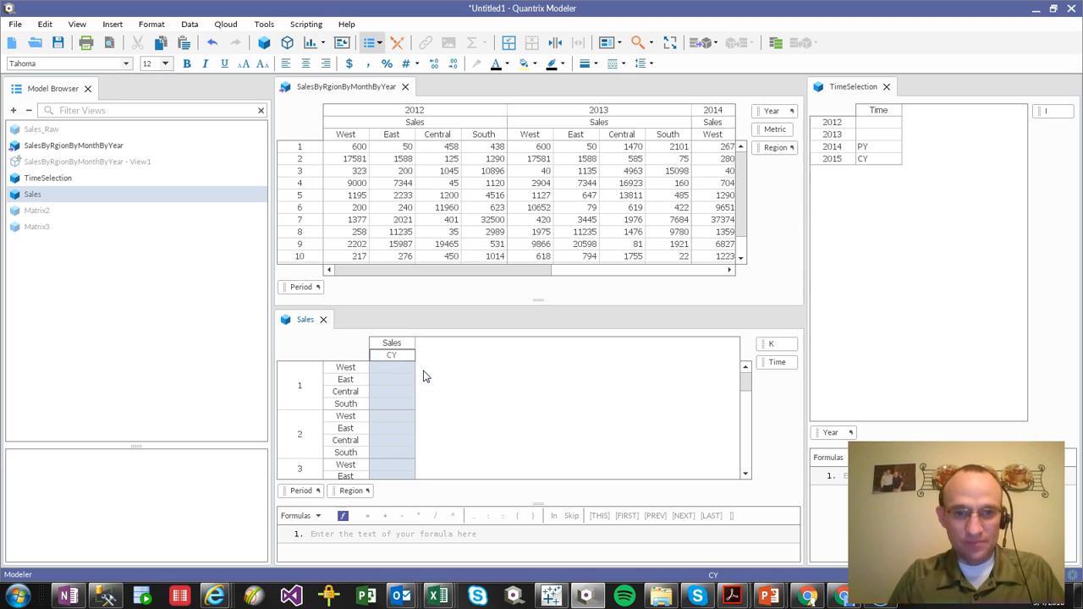
key("Insert")
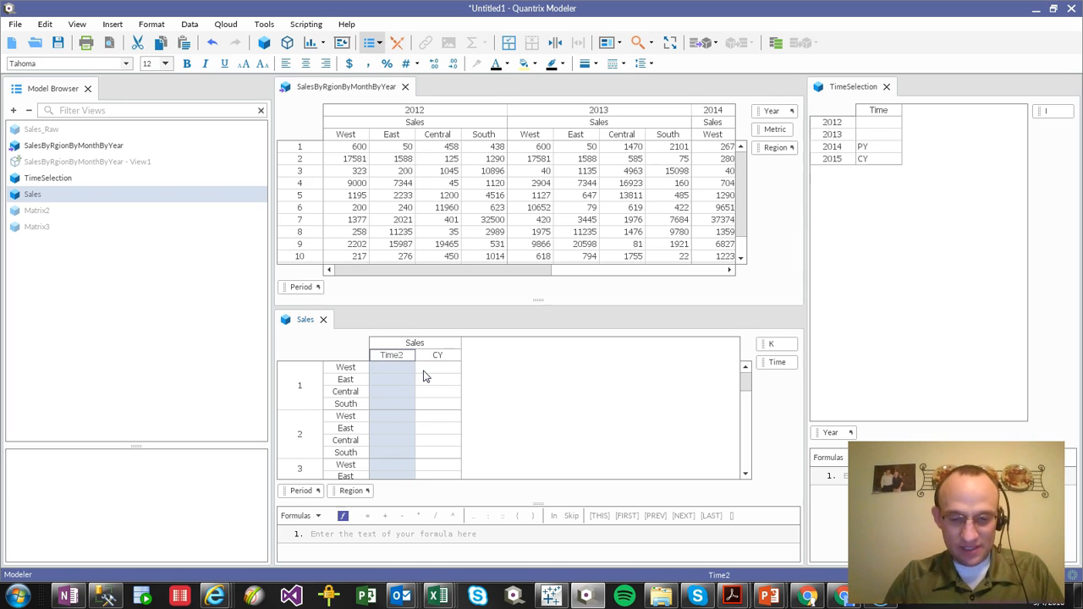
type("PY")
key("Return")
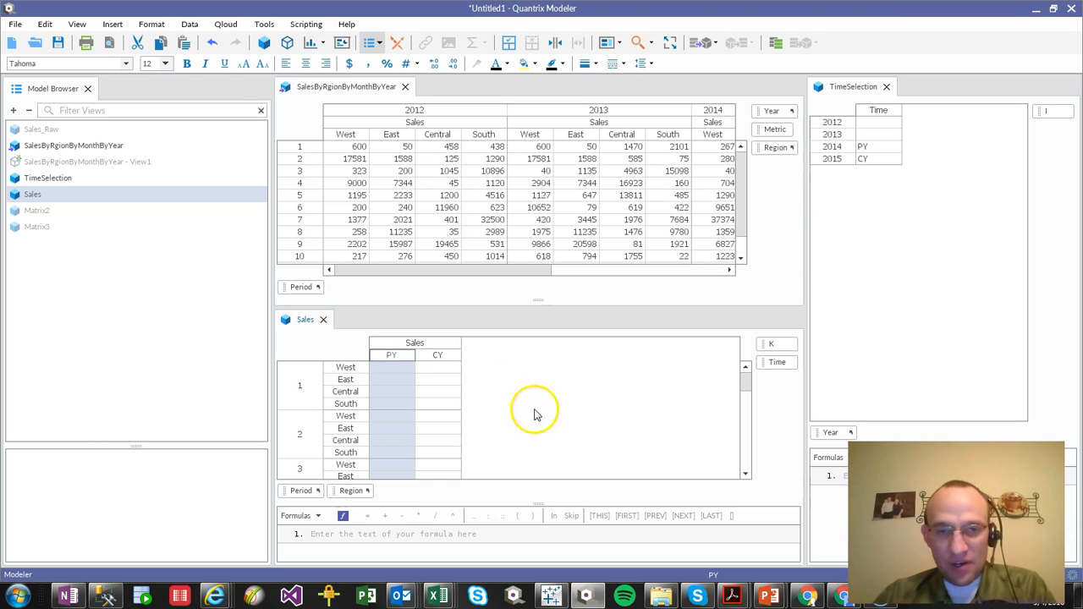
Step: Enlarge the Sales matrix's formula area and write the formula Sales = sum(SalesByRgionByMonthByYear::Sales), continuing it with a using clause on a second line
left_click_drag(538, 508, 535, 475)
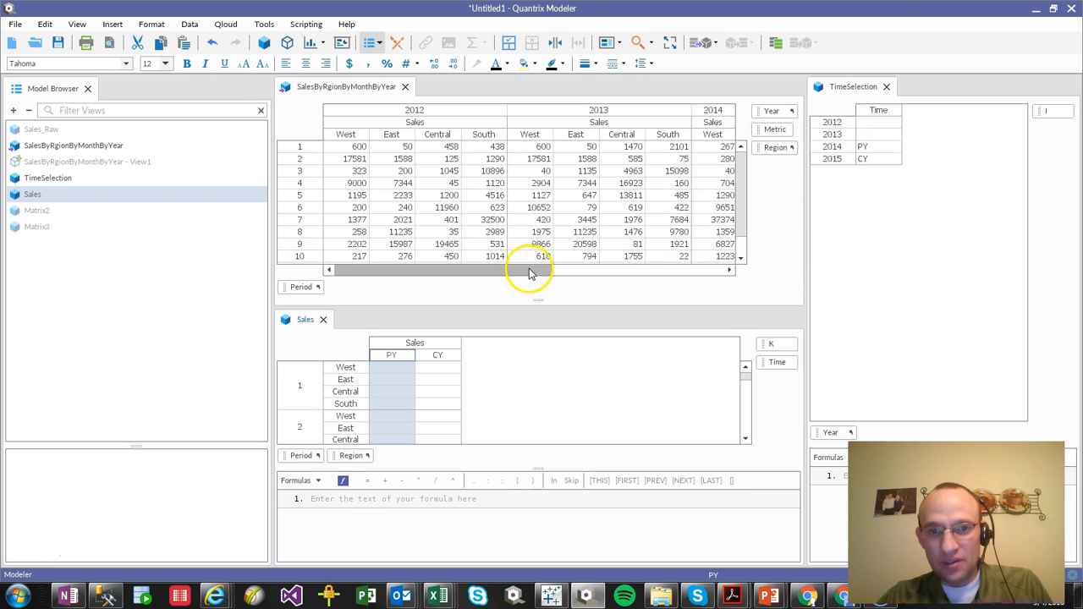
left_click(423, 344)
key("equal")
type("sum(")
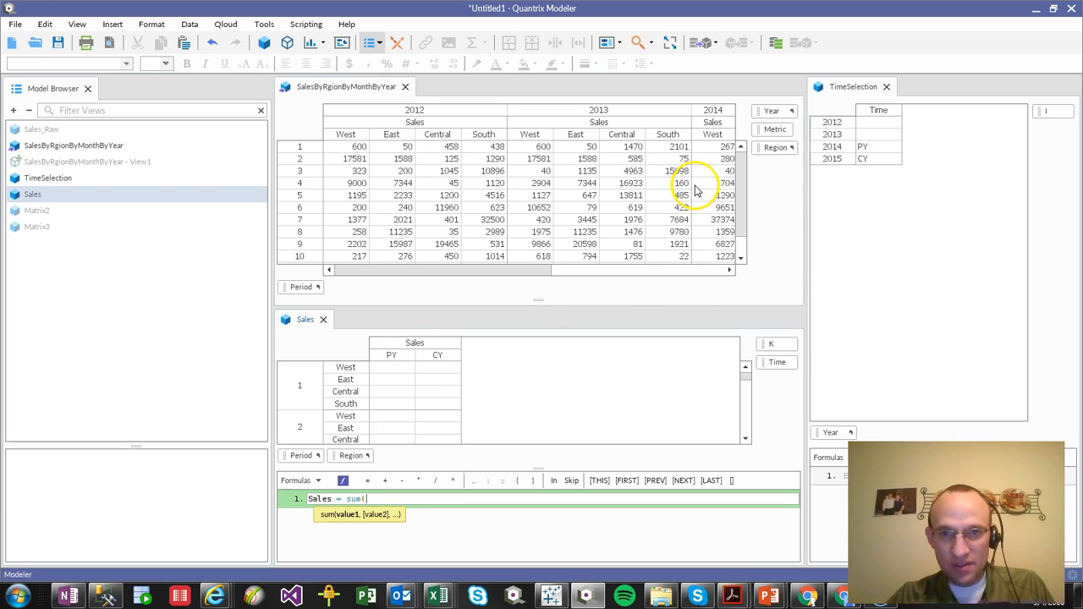
left_click(630, 136)
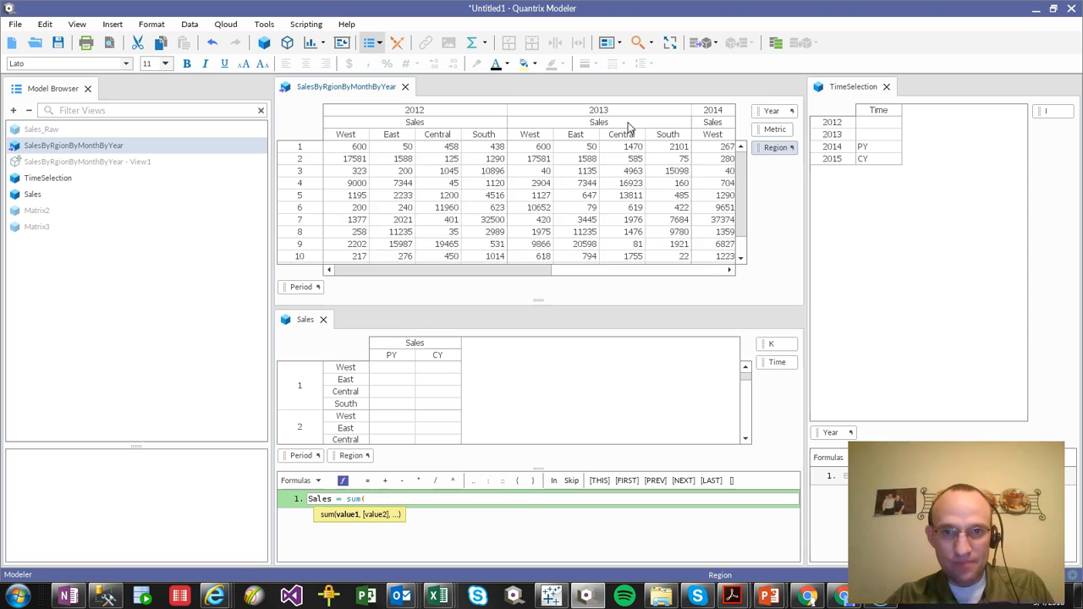
left_click(629, 124)
type(")")
key("Return")
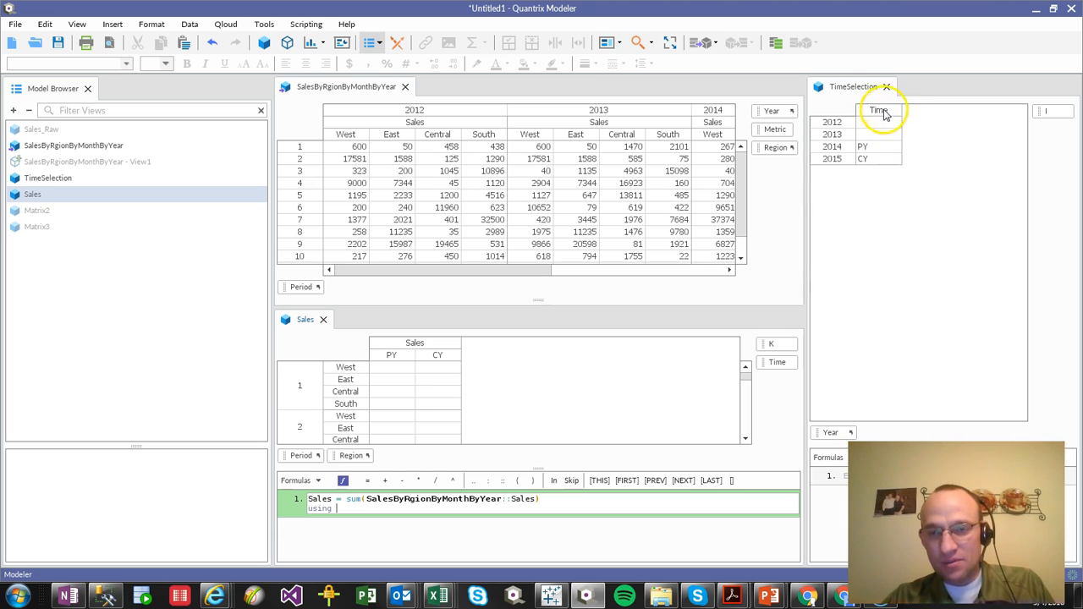
Step: Complete the formula's second line as using TimeSelection::Time as Time and commit the formula
left_click(885, 113)
type("as")
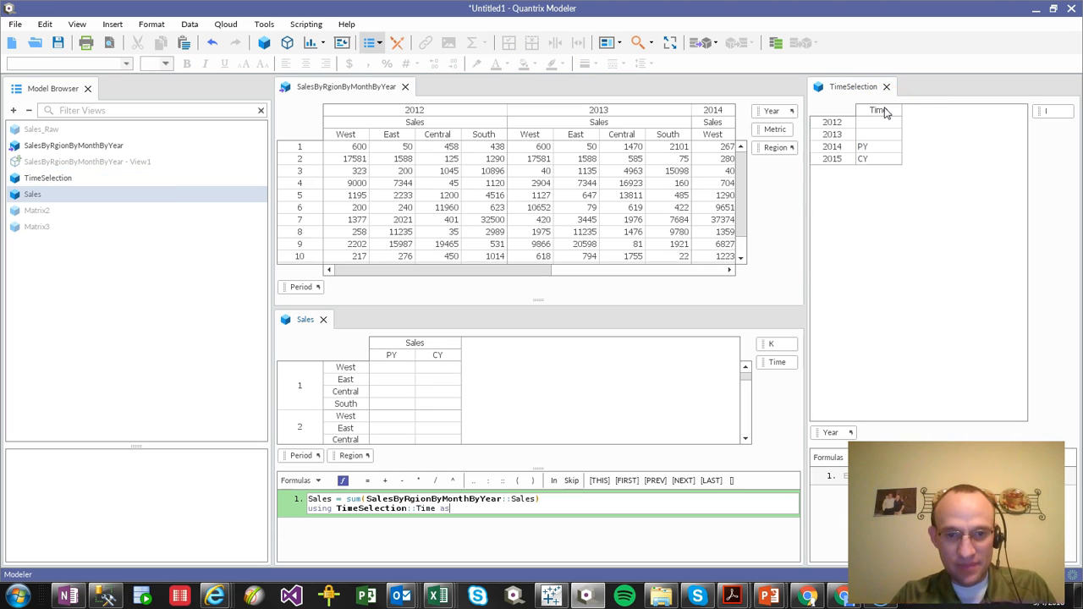
left_click(774, 113)
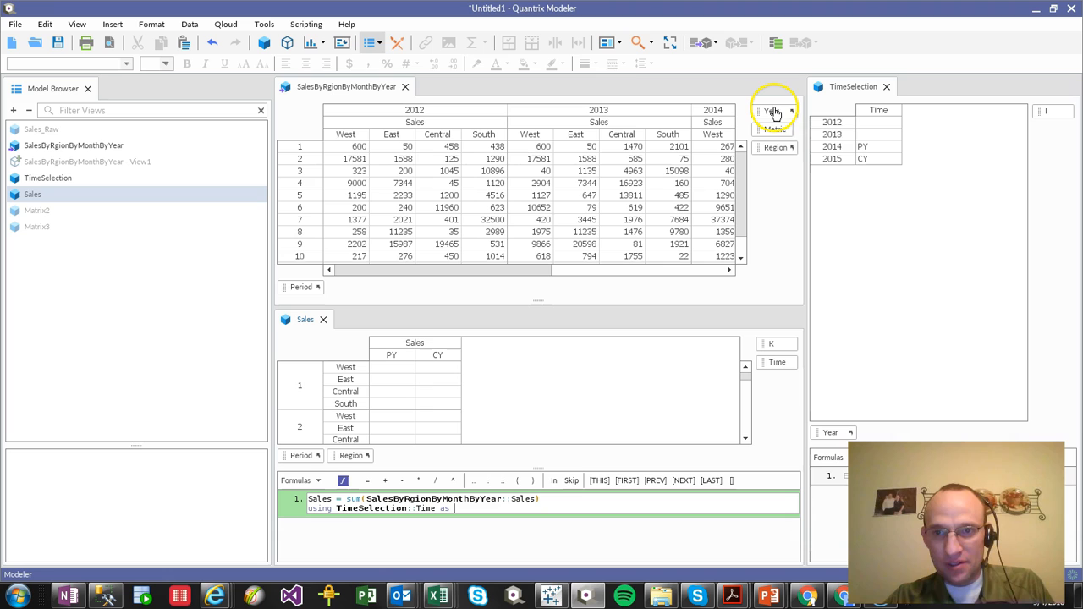
left_click(767, 366)
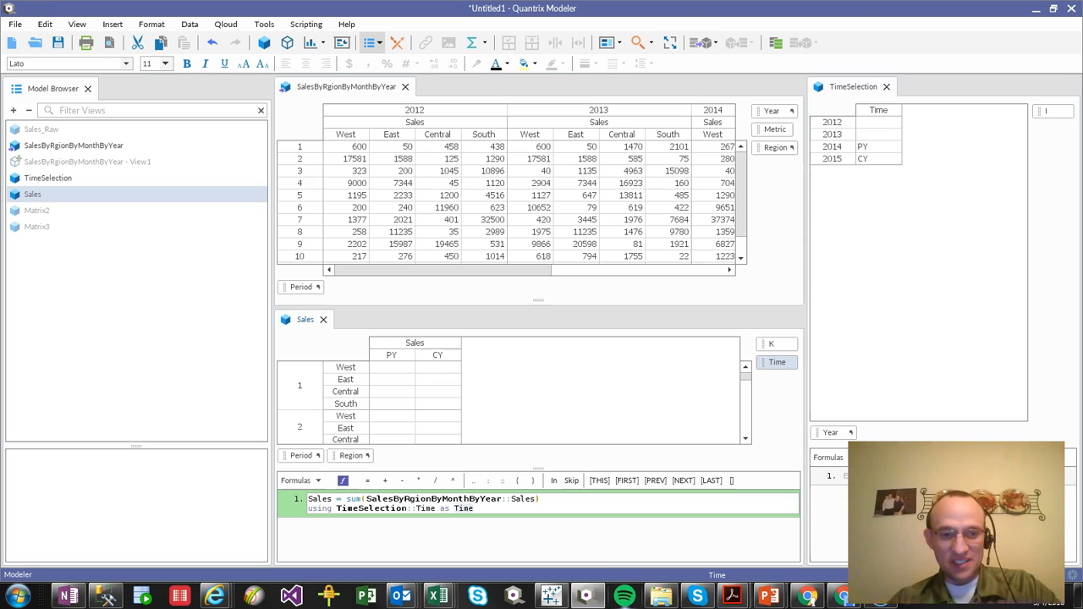
key("Return")
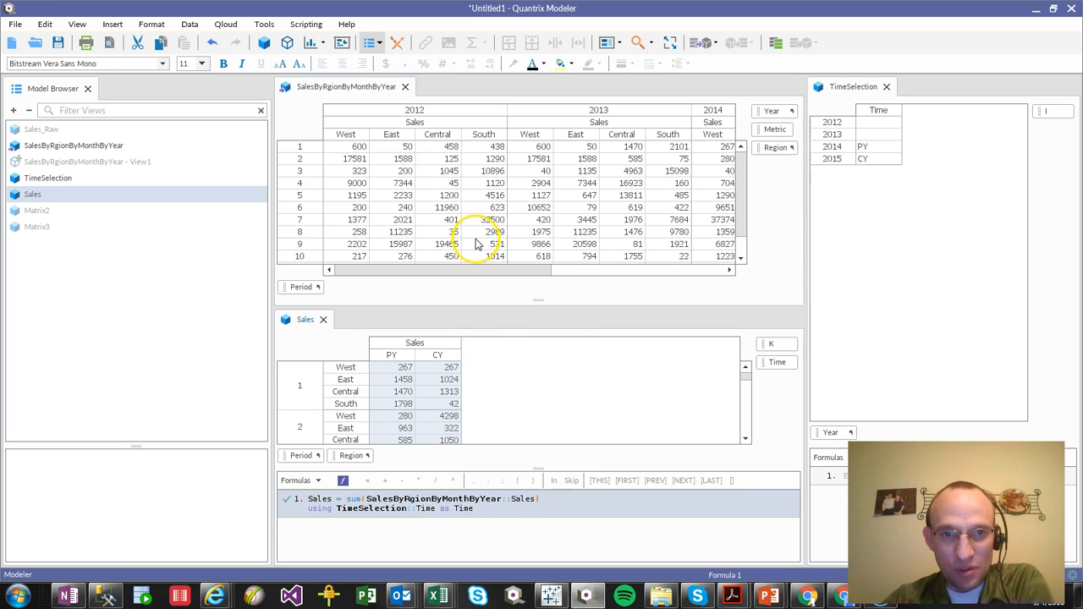
Step: Make Region a filter of SalesByRgionByMonthByYear, compare the West values with the Sales matrix, and set the filter to East
left_click_drag(774, 147, 301, 105)
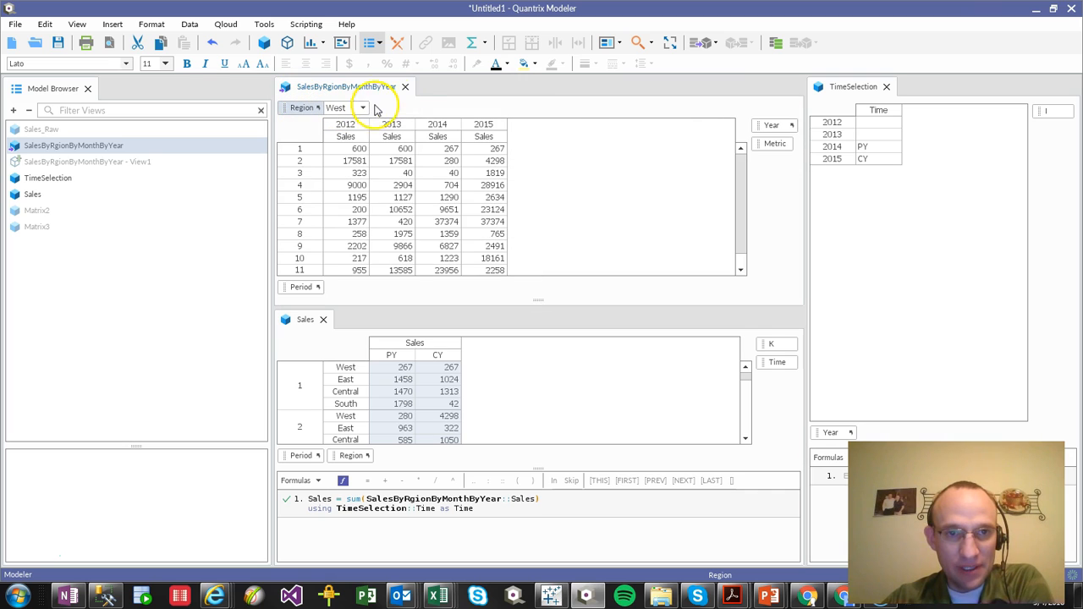
left_click(440, 149)
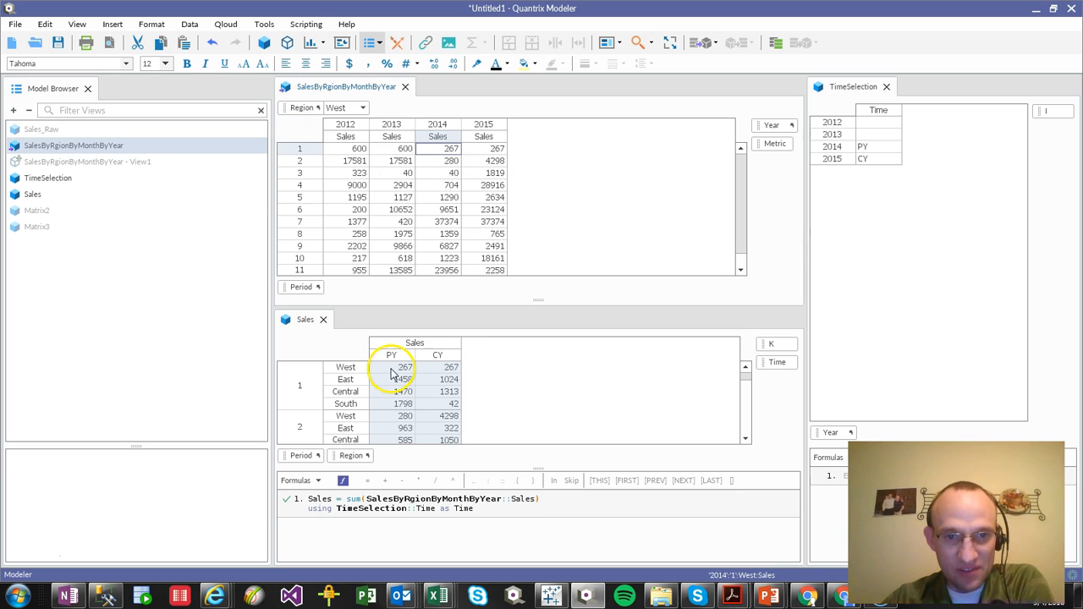
left_click(438, 368)
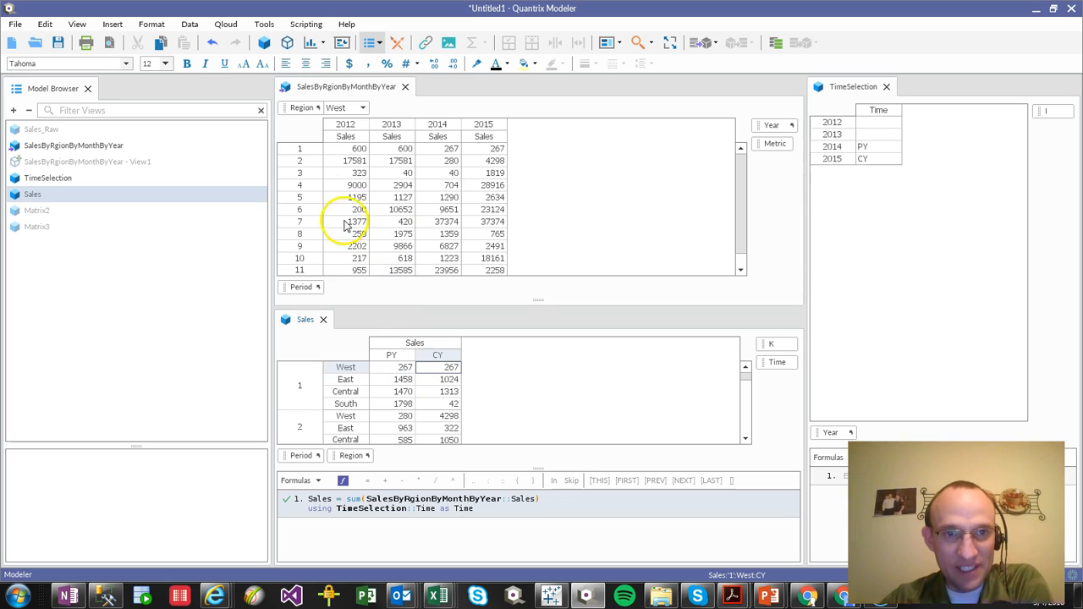
left_click(363, 107)
left_click(356, 131)
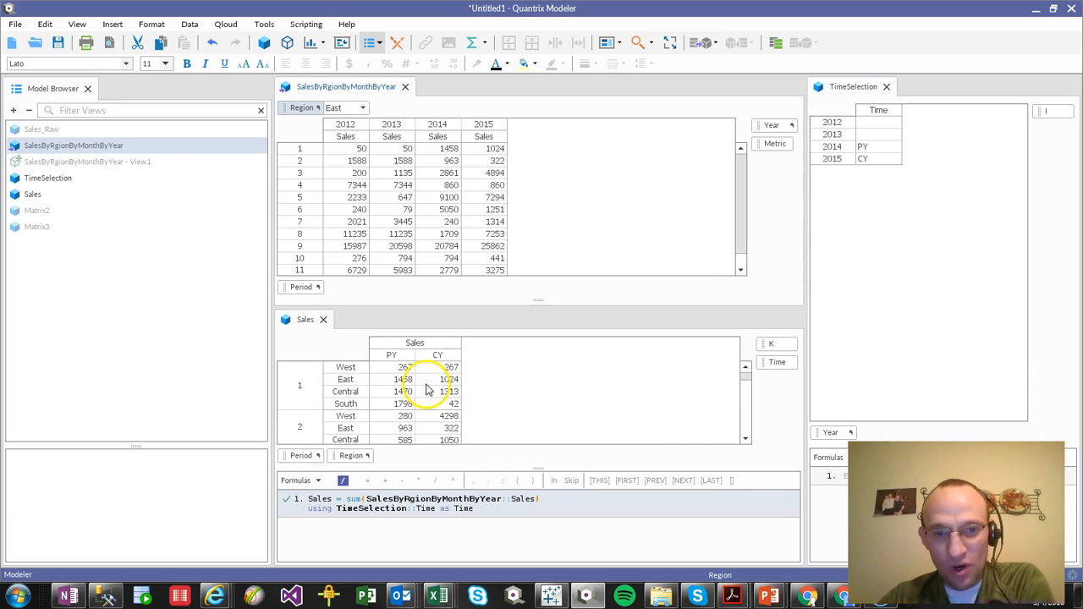
Step: Copy PY and CY to 2012 and 2013 in TimeSelection and clear the 2014 and 2015 cells
left_click_drag(882, 149, 880, 173)
key("ctrl+c")
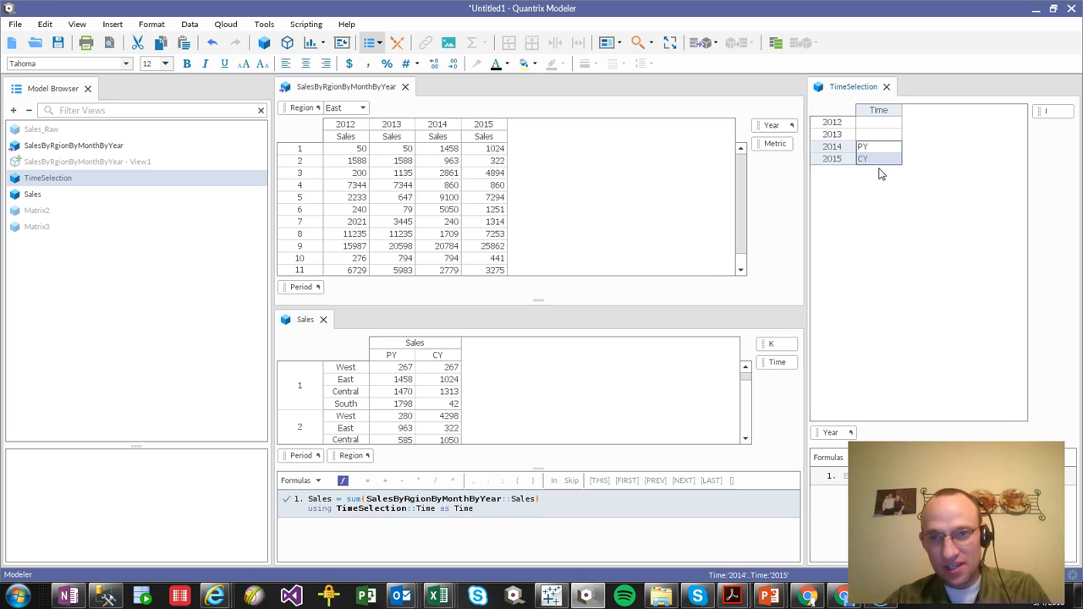
left_click(878, 124)
key("ctrl+v")
left_click_drag(878, 148, 875, 167)
key("Delete")
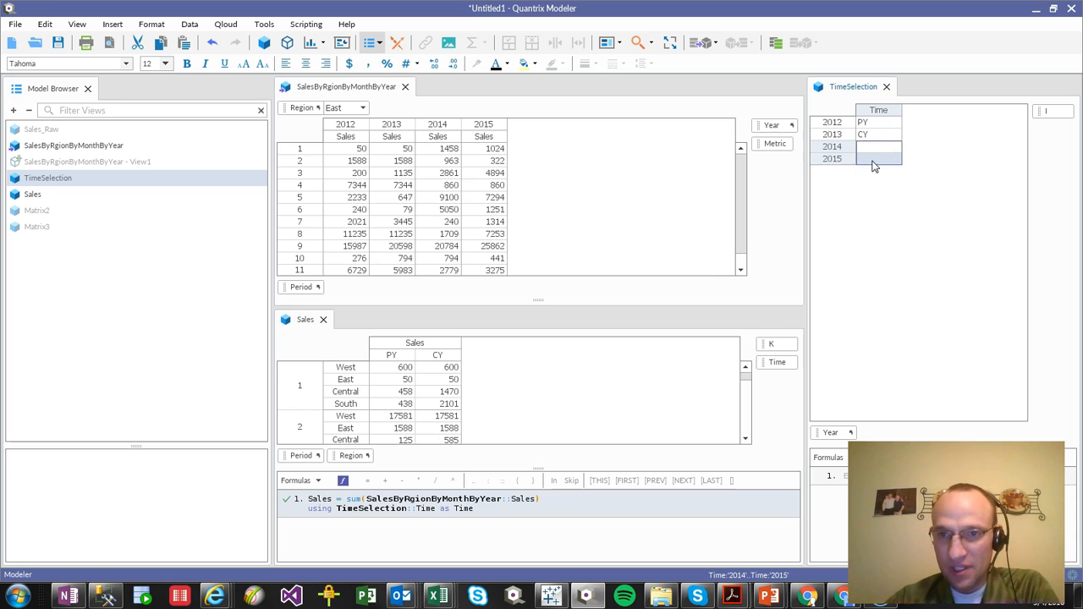
Step: Compare the Sales matrix's PY and CY values with the 2012 and 2013 source sales for East, and for Central by switching the Region filter
left_click(868, 135)
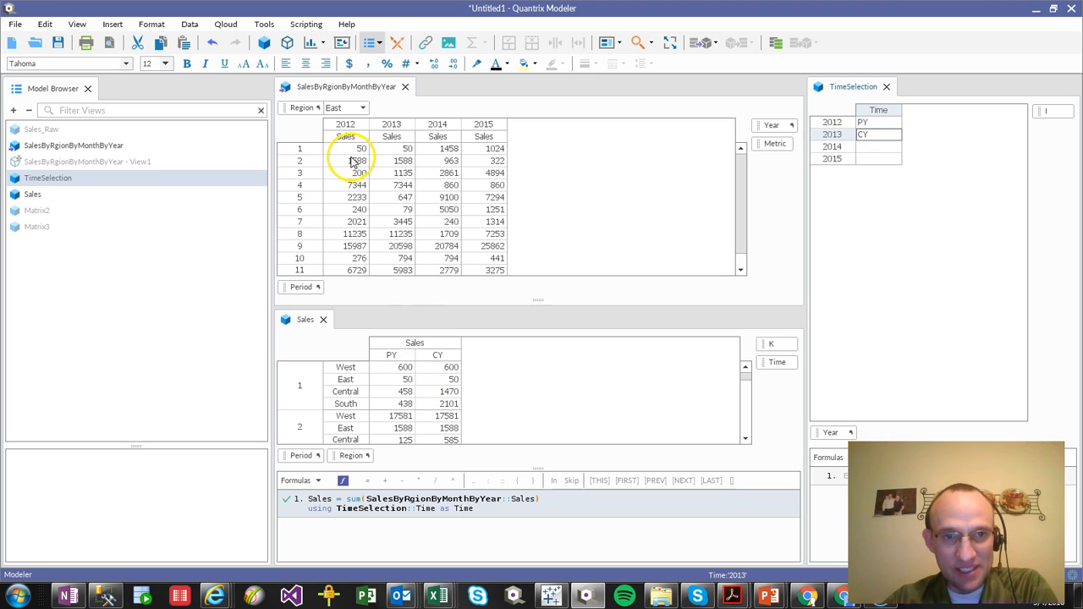
left_click(453, 379)
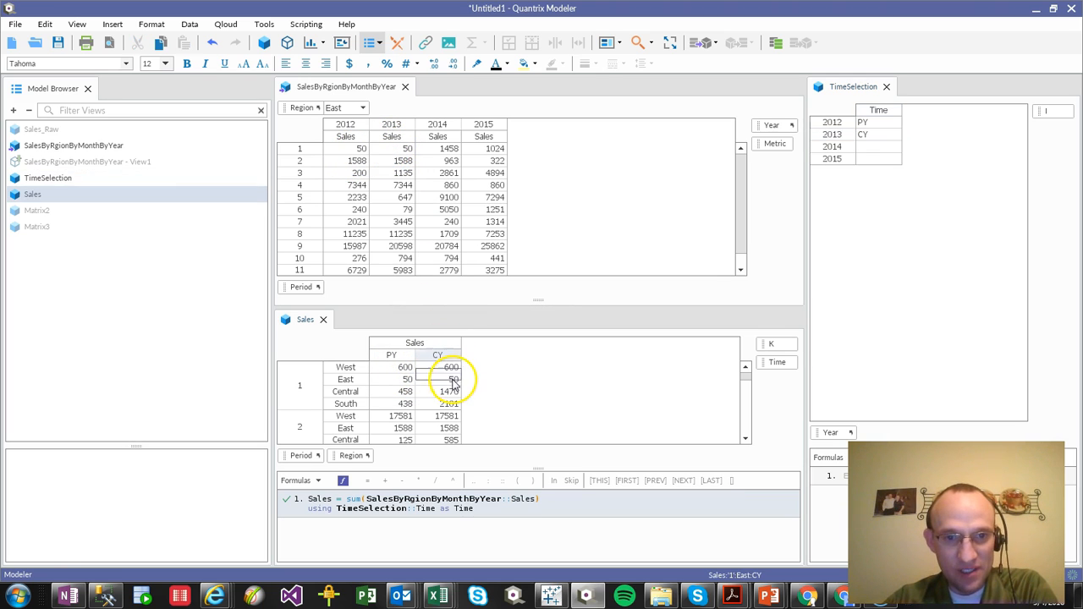
left_click(364, 110)
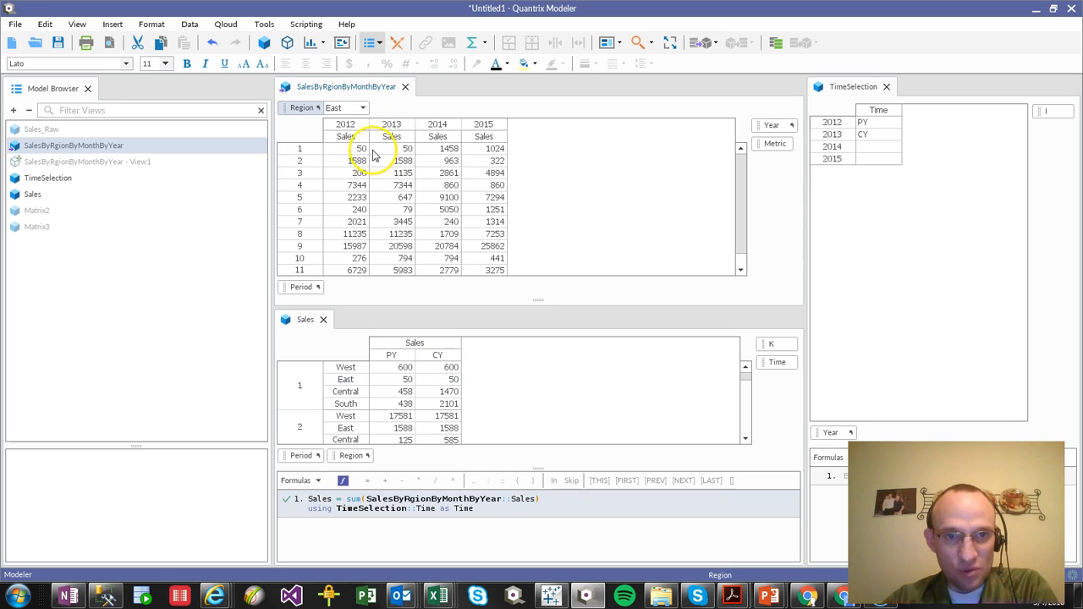
left_click(367, 150)
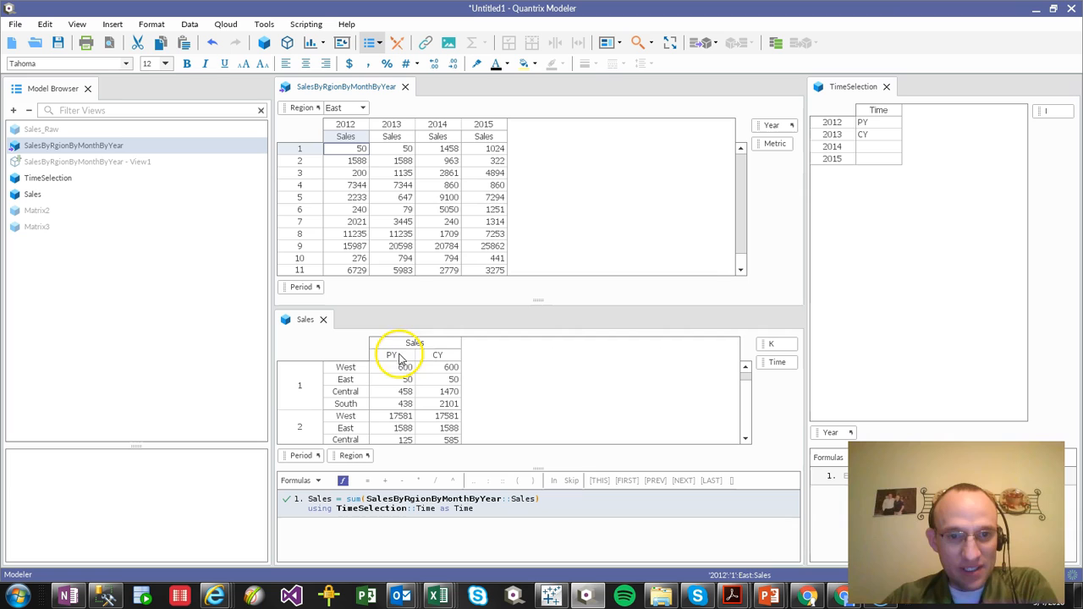
left_click(405, 391)
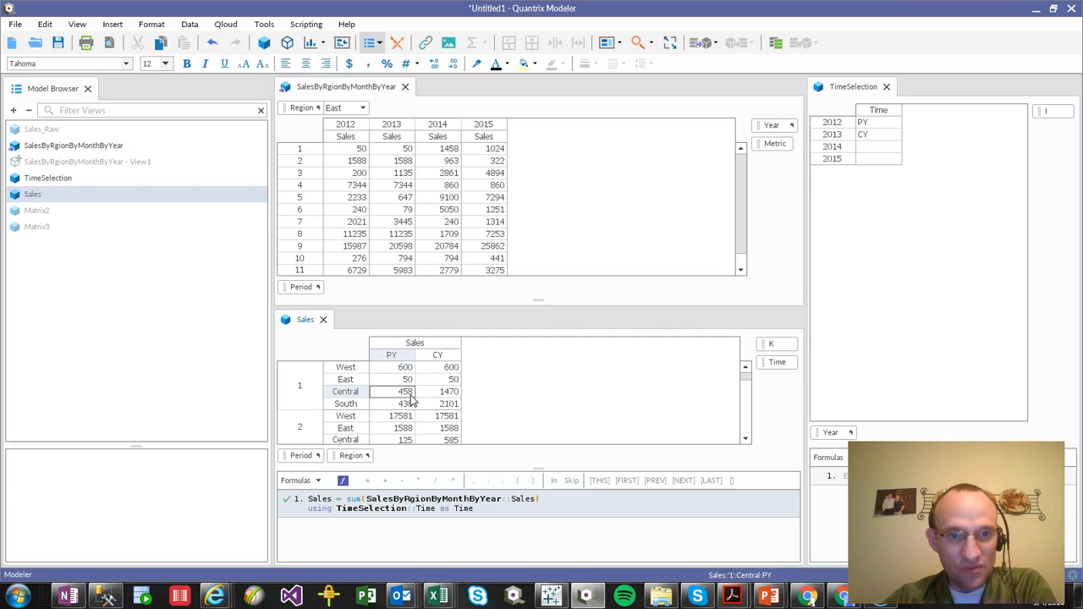
left_click(362, 107)
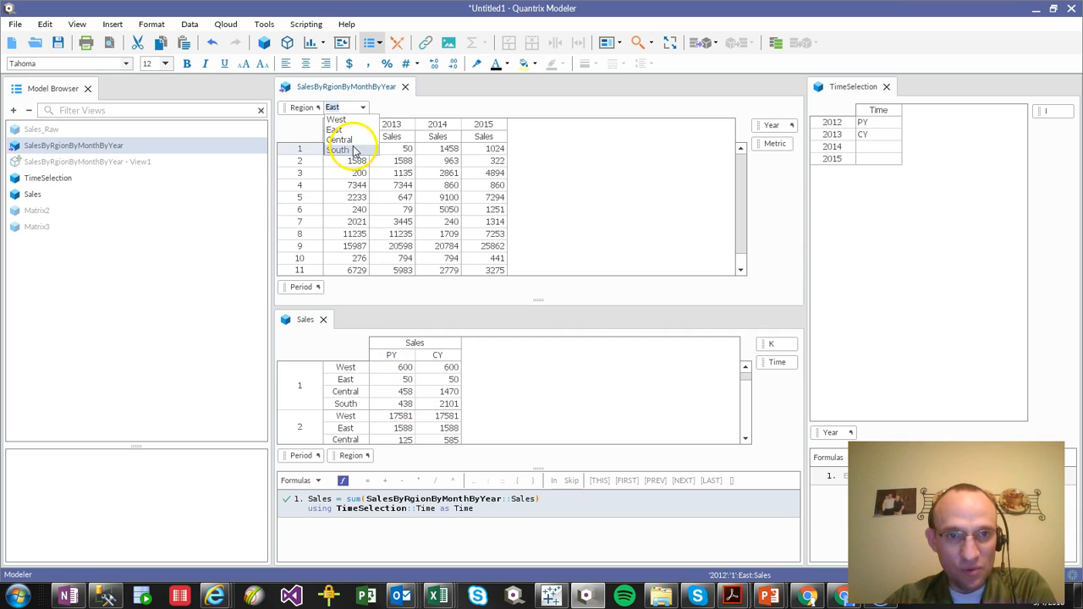
left_click(351, 139)
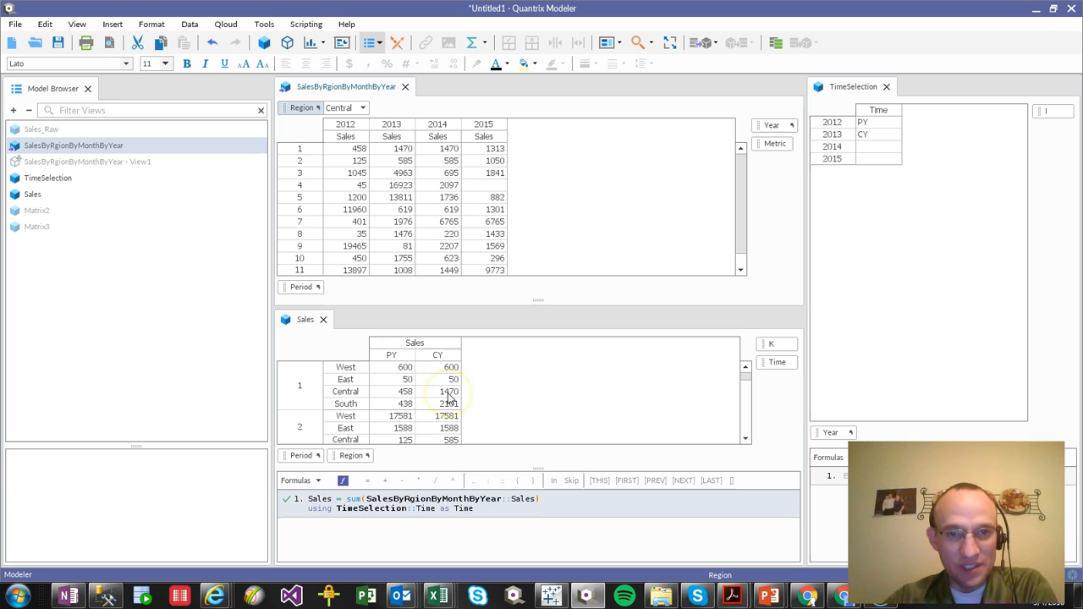
left_click(880, 137)
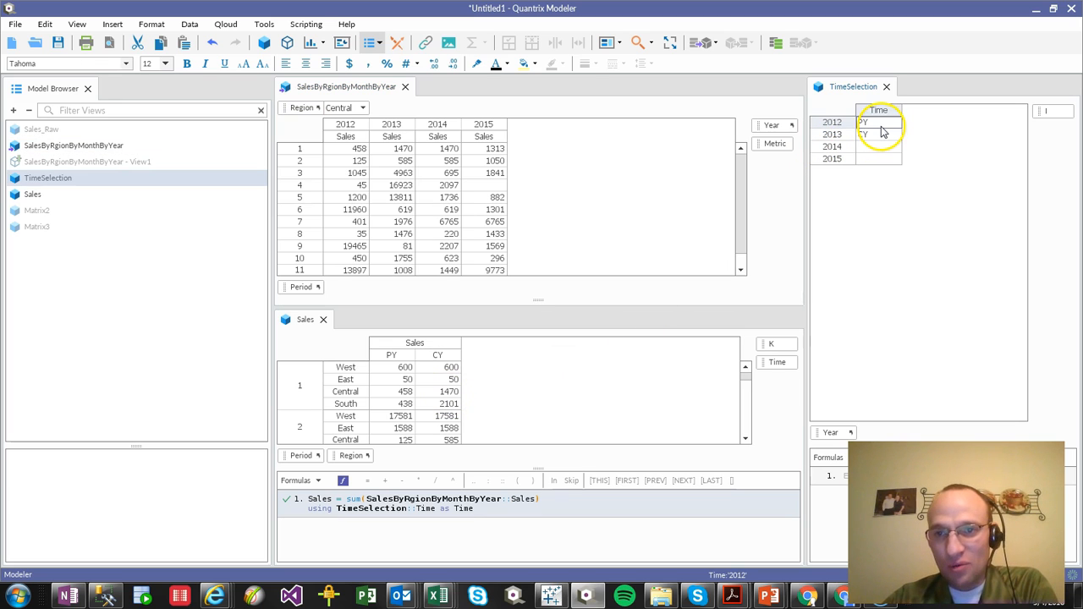
left_click(877, 123)
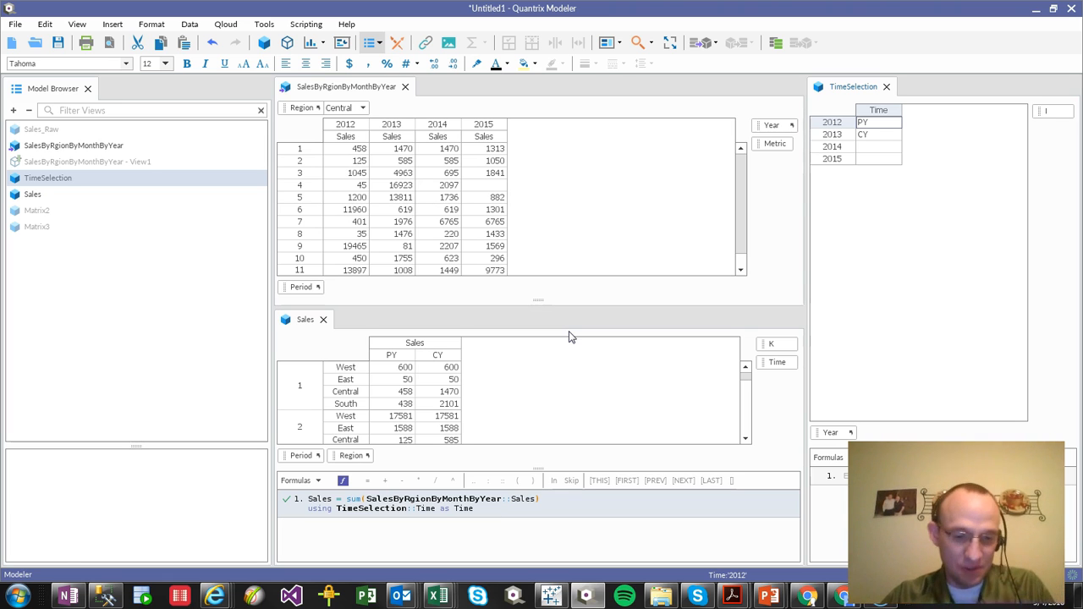
Step: Switch to the PowerPoint presentation and go to its second slide with the contact details
key("alt+Tab")
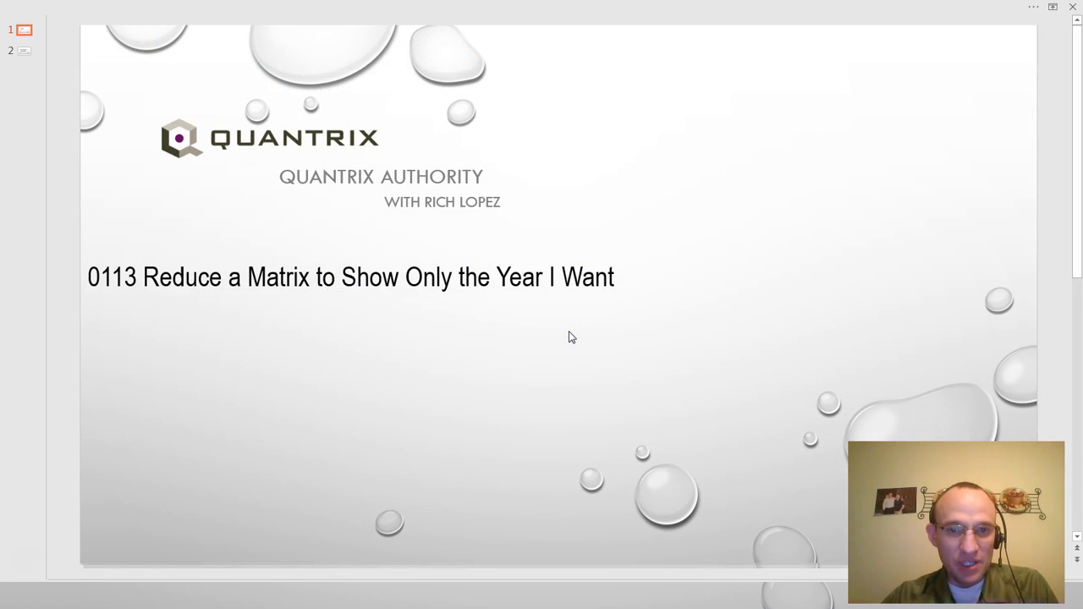
scroll(570, 337, "down", 2)
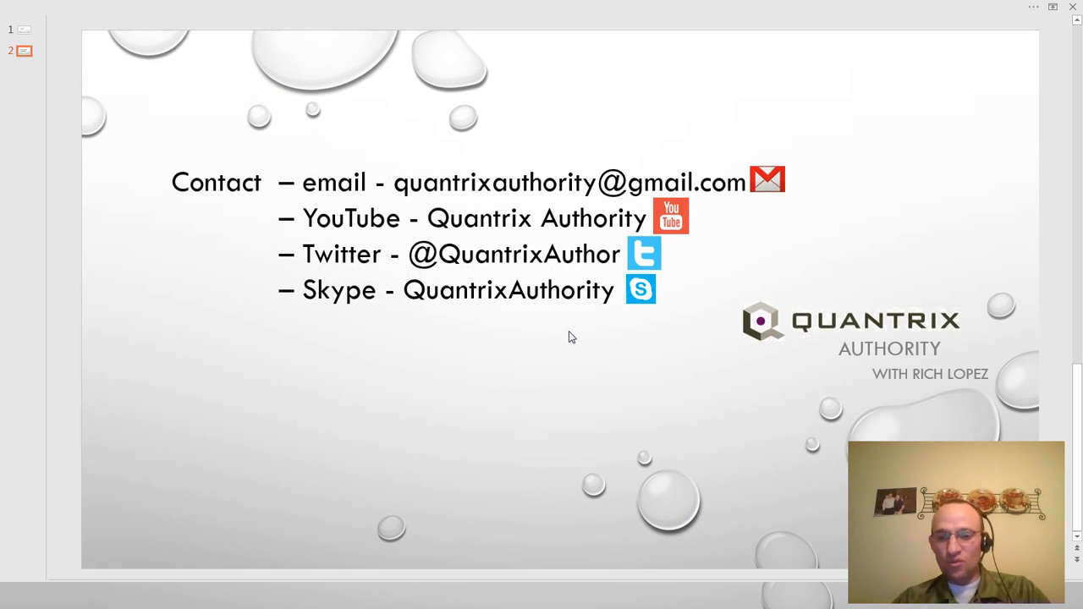